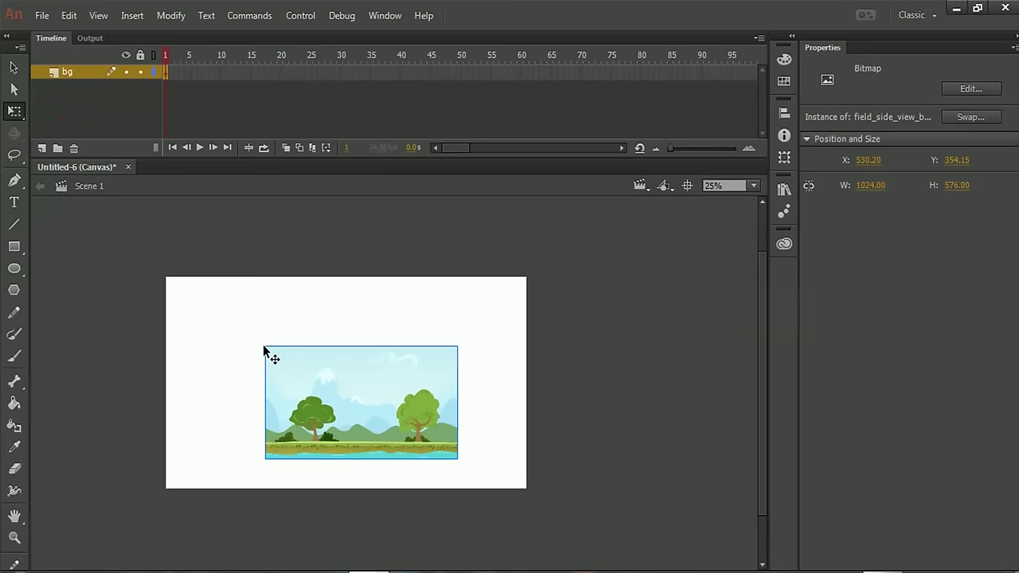
Step: Move the background image up the stage and scale it to about 1736 × 1088 px, reaching the stage's right edge
{"action": "left_click", "coordinate": [14, 68]}
{"action": "left_click_drag", "start_coordinate": [311, 387], "coordinate": [249, 314]}
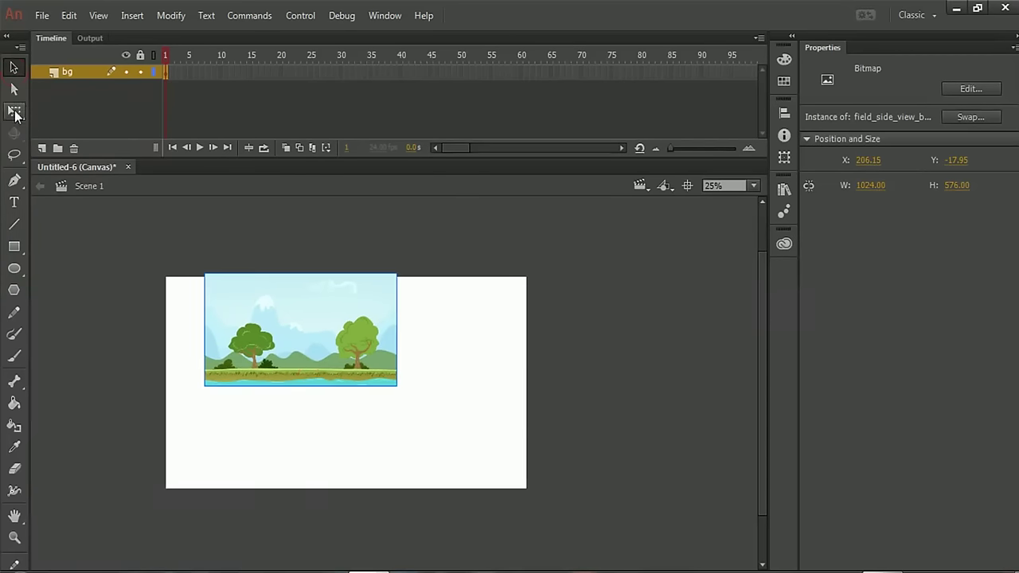
{"action": "left_click", "coordinate": [87, 70]}
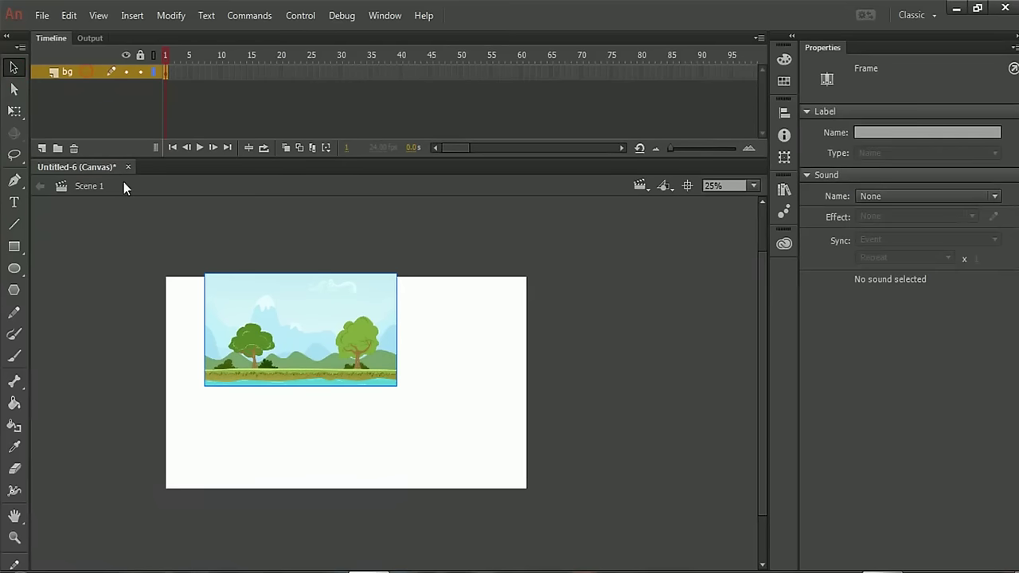
{"action": "left_click", "coordinate": [14, 112]}
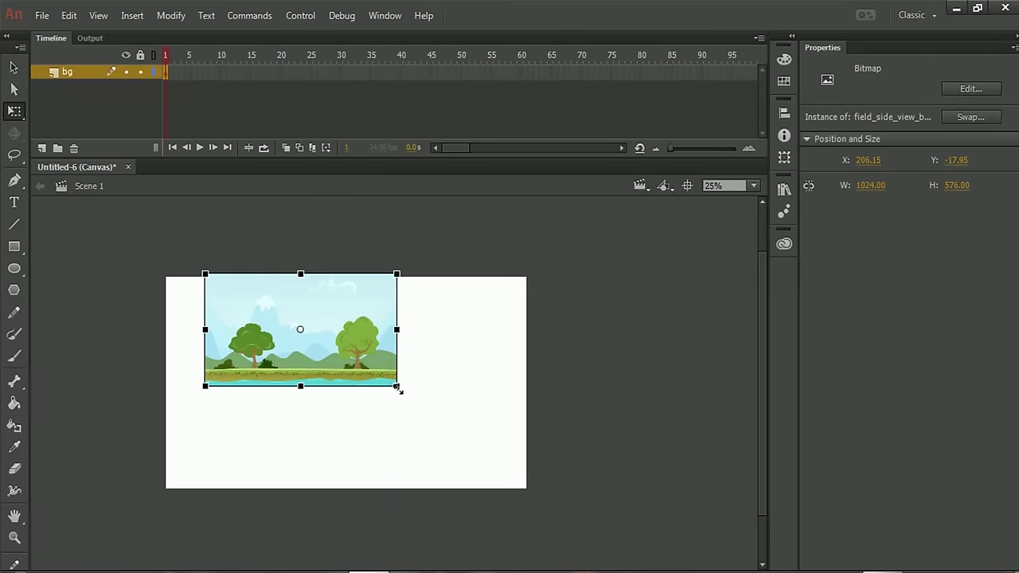
{"action": "left_click_drag", "start_coordinate": [398, 388], "coordinate": [483, 450]}
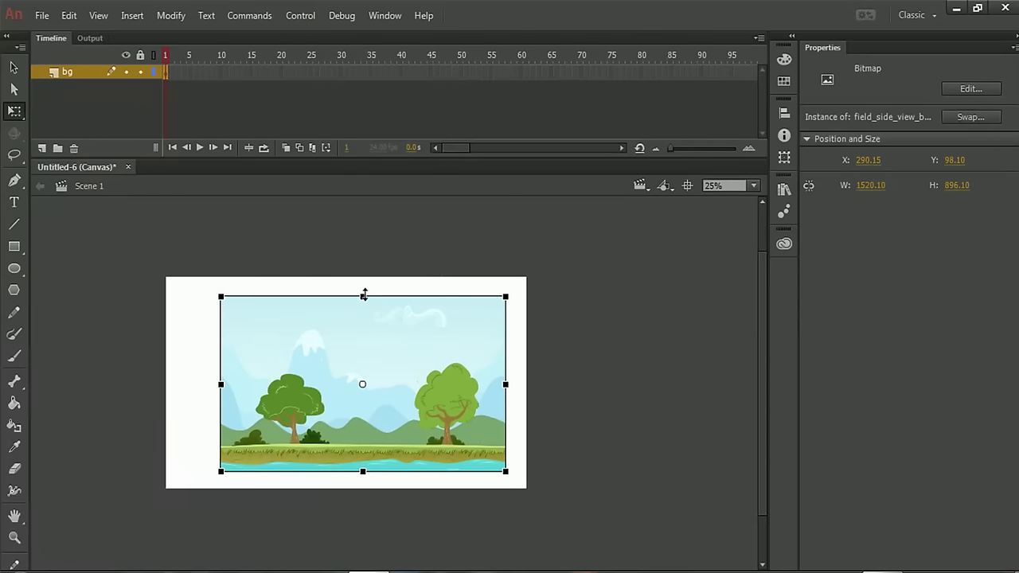
{"action": "left_click_drag", "start_coordinate": [364, 296], "coordinate": [363, 278]}
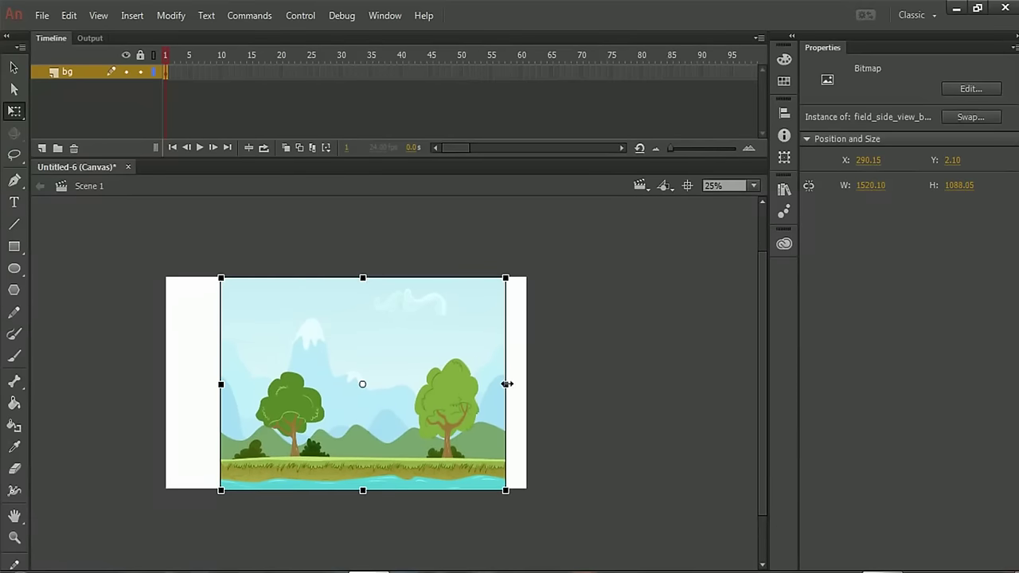
{"action": "left_click_drag", "start_coordinate": [507, 384], "coordinate": [527, 384]}
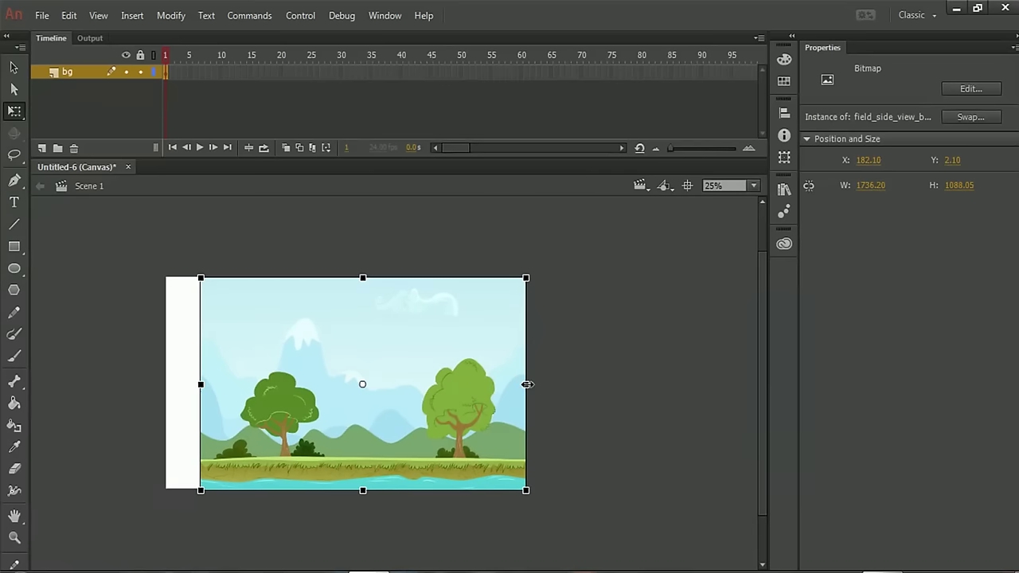
Step: Duplicate the background image and place the copy flush against the original's left edge
{"action": "right_click", "coordinate": [435, 382]}
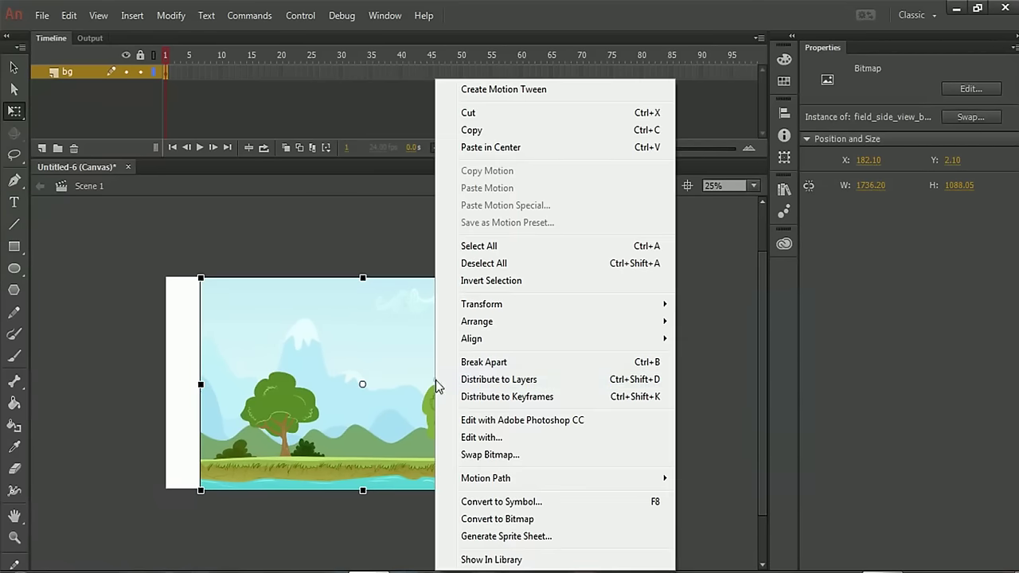
{"action": "left_click", "coordinate": [495, 130]}
{"action": "right_click", "coordinate": [590, 278]}
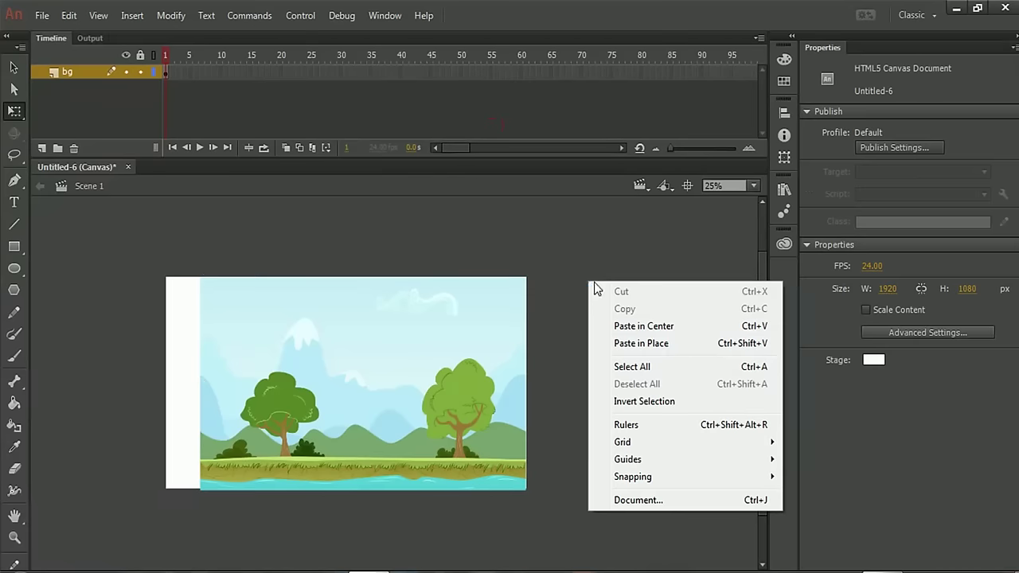
{"action": "left_click", "coordinate": [603, 364]}
{"action": "left_click_drag", "start_coordinate": [482, 402], "coordinate": [172, 404]}
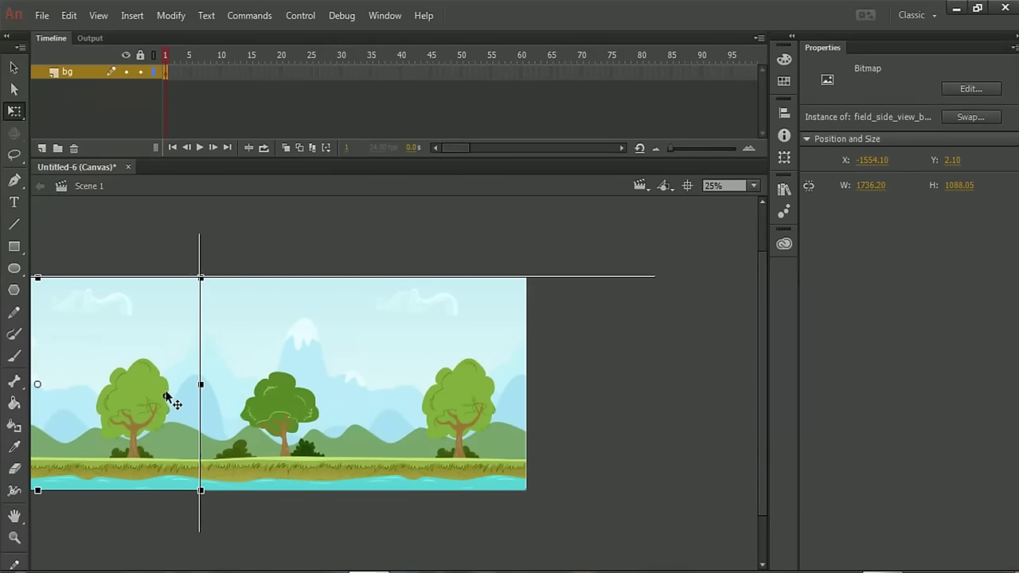
Step: Duplicate both background images together and place the copies left of the originals to extend the scenery
{"action": "left_click_drag", "start_coordinate": [379, 566], "coordinate": [330, 564]}
{"action": "left_click", "coordinate": [337, 543]}
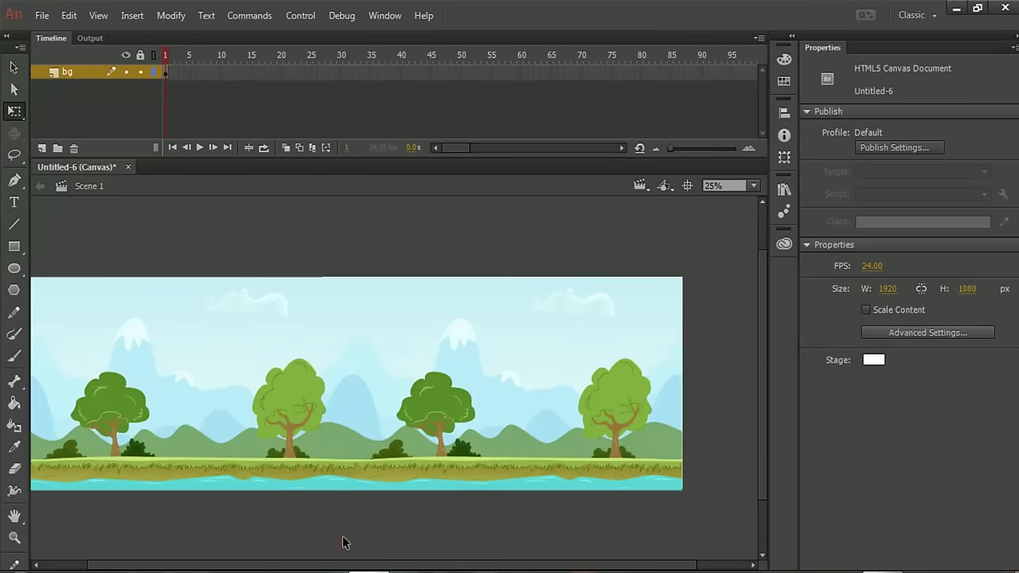
{"action": "left_click", "coordinate": [311, 459]}
{"action": "left_click", "coordinate": [490, 458], "text": "shift"}
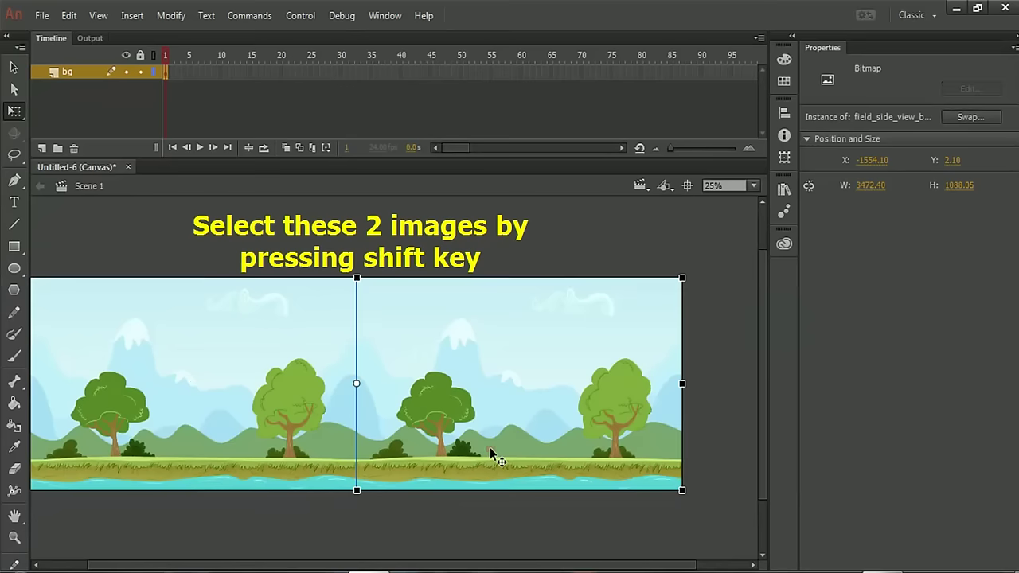
{"action": "right_click", "coordinate": [477, 446]}
{"action": "left_click", "coordinate": [555, 130]}
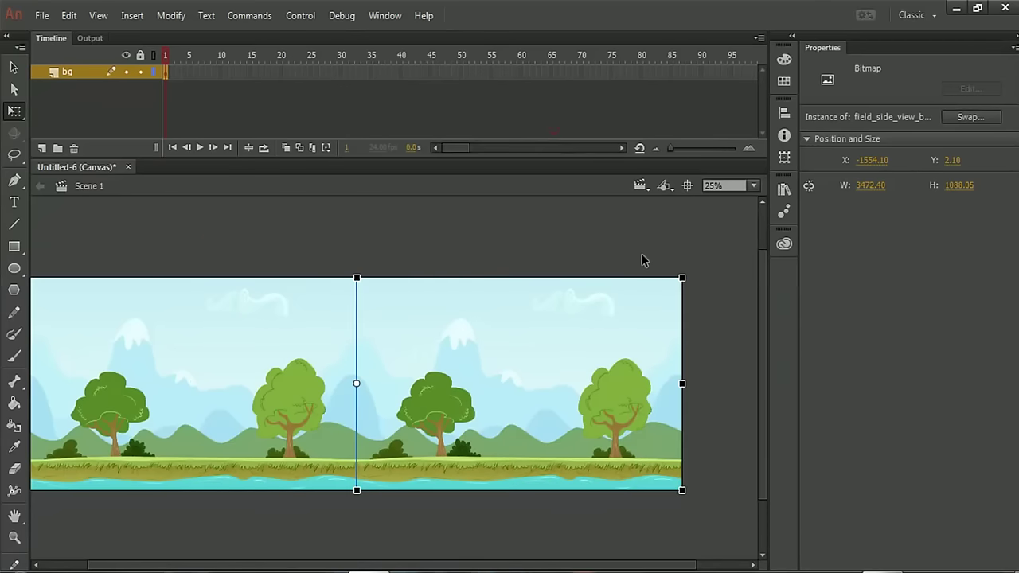
{"action": "right_click", "coordinate": [629, 227]}
{"action": "left_click", "coordinate": [681, 288]}
{"action": "left_click_drag", "start_coordinate": [454, 465], "coordinate": [54, 441]}
{"action": "left_click", "coordinate": [243, 257]}
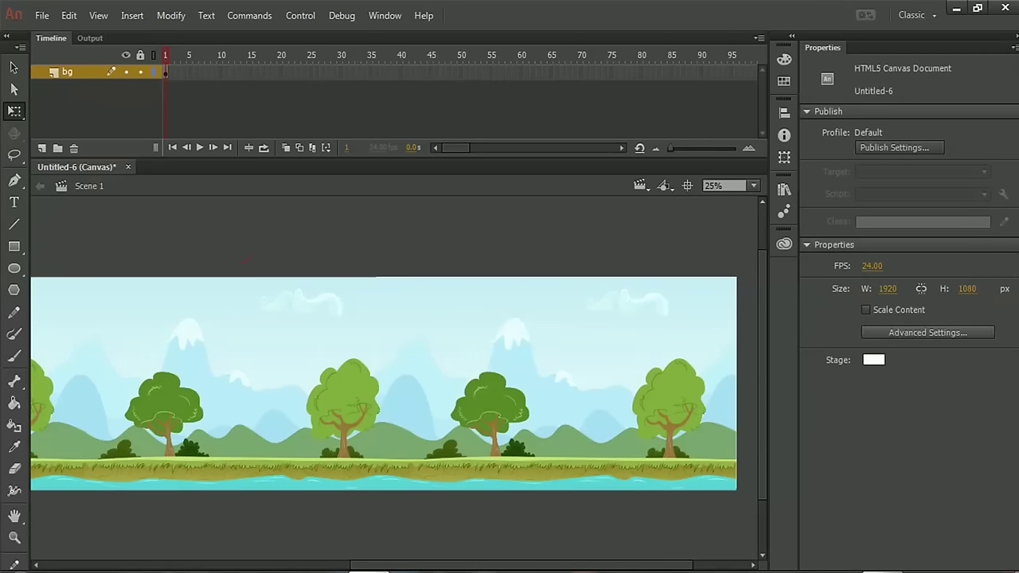
Step: Create a new layer above the bg layer and name it "car"
{"action": "left_click_drag", "start_coordinate": [442, 567], "coordinate": [469, 567]}
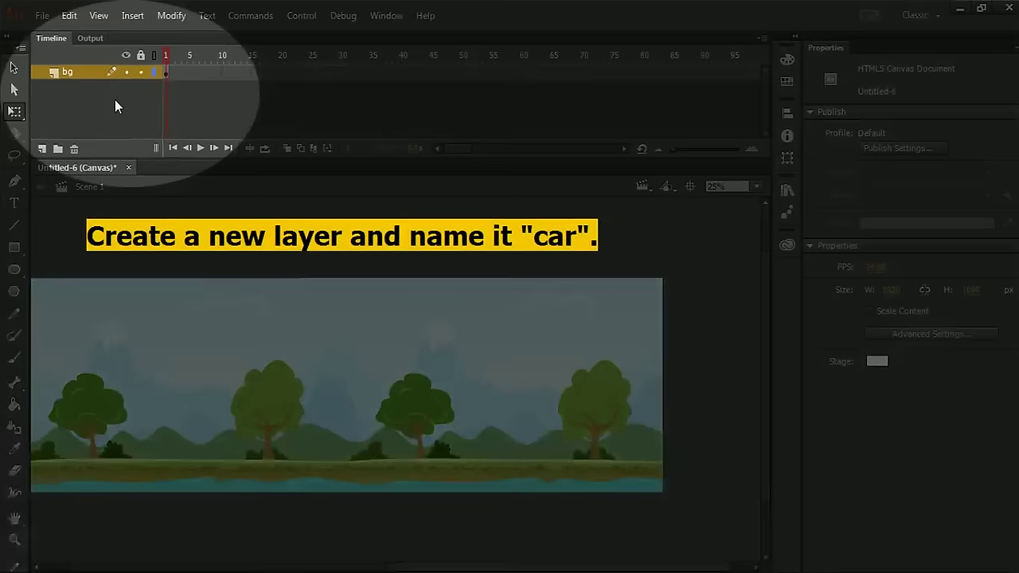
{"action": "left_click", "coordinate": [44, 156]}
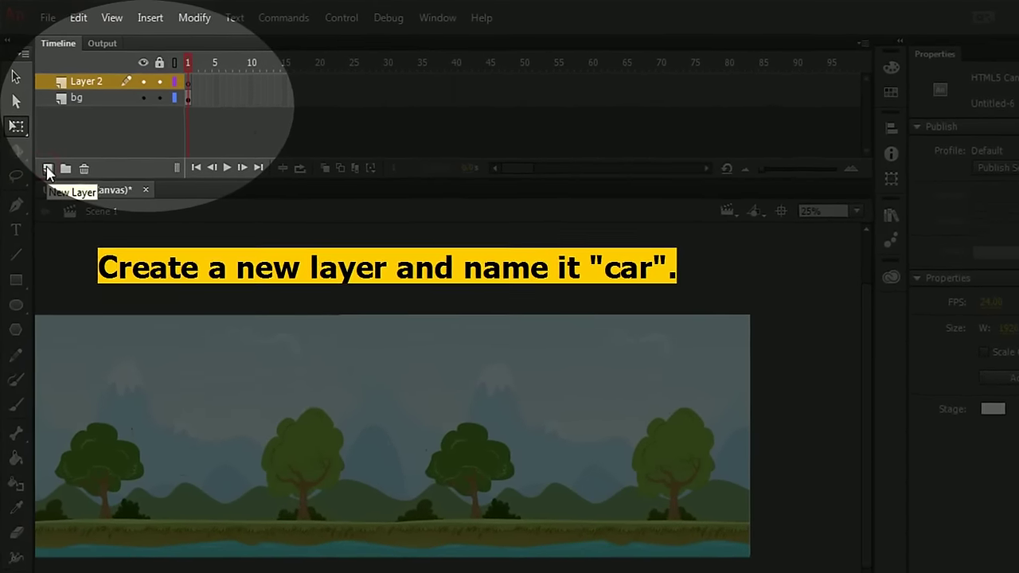
{"action": "double_click", "coordinate": [111, 94]}
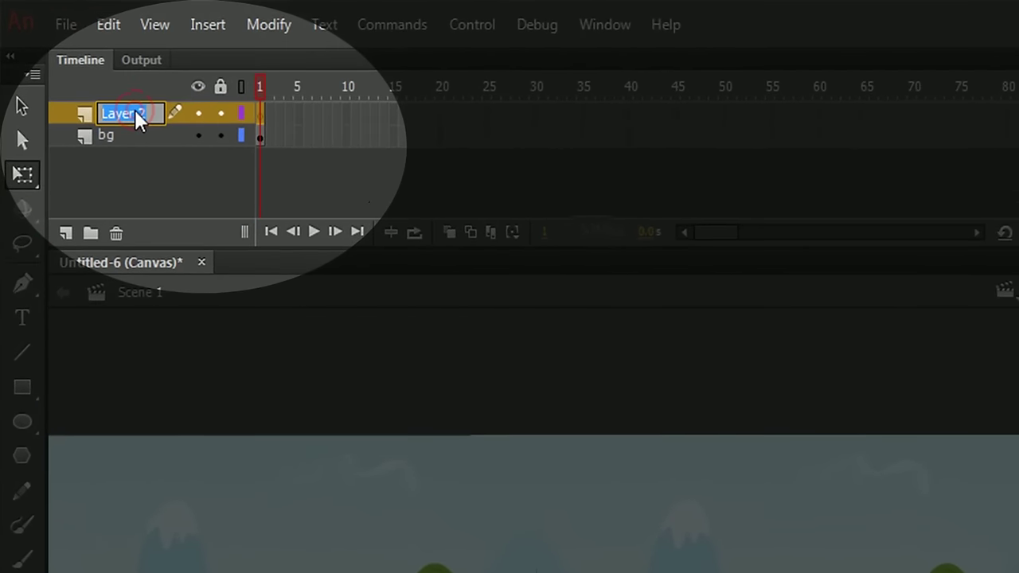
{"action": "type", "text": "car"}
{"action": "key", "text": "Return"}
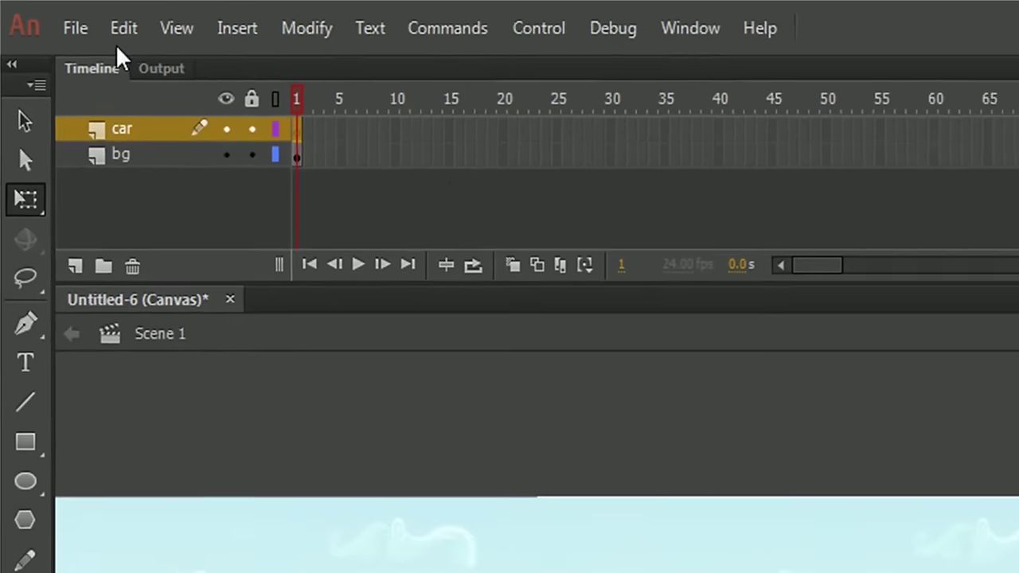
Step: Import the red-cartoon-car-clipart image onto the car layer
{"action": "left_click", "coordinate": [76, 28]}
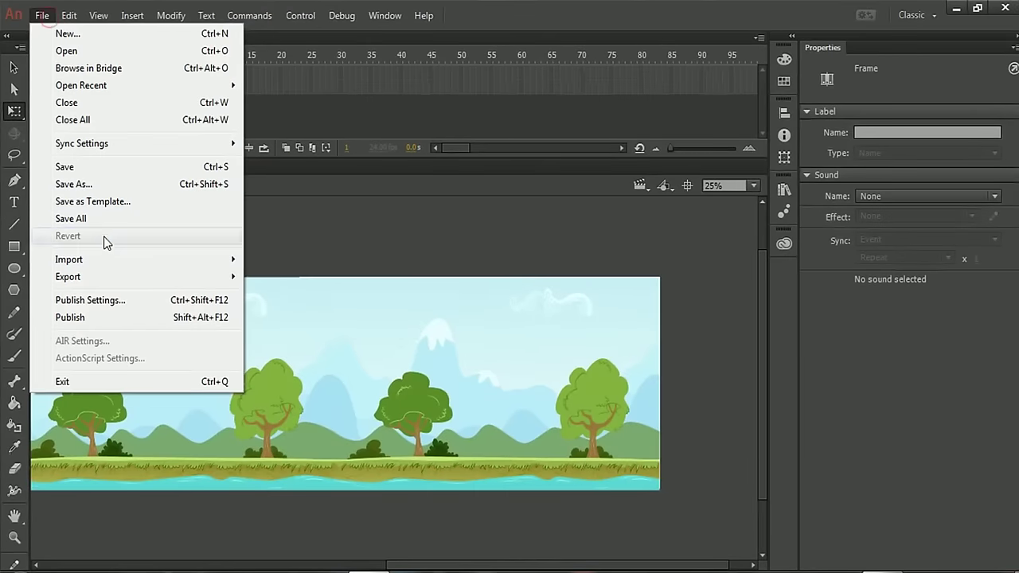
{"action": "mouse_move", "coordinate": [187, 453]}
{"action": "left_click", "coordinate": [311, 261]}
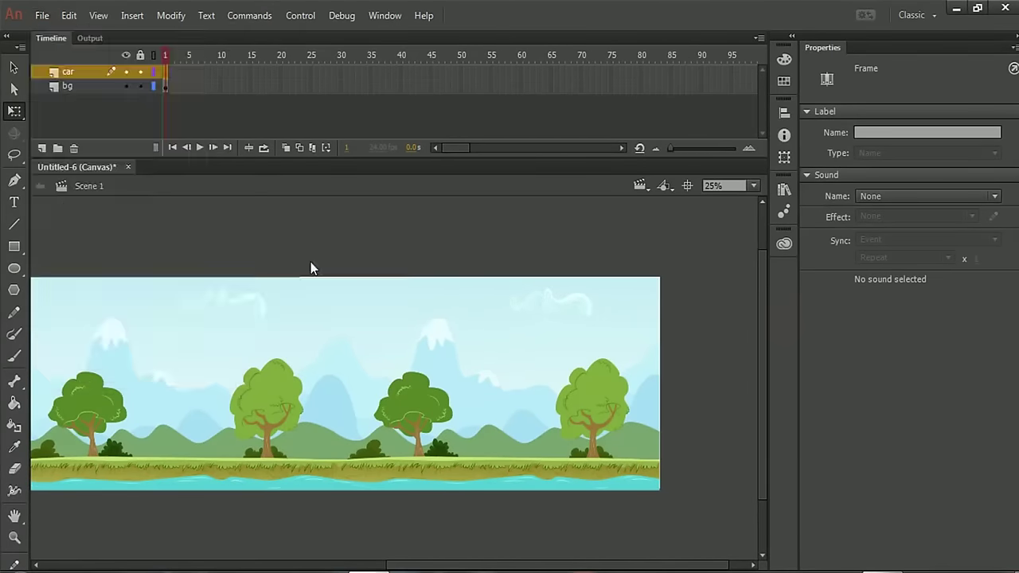
{"action": "double_click", "coordinate": [267, 169]}
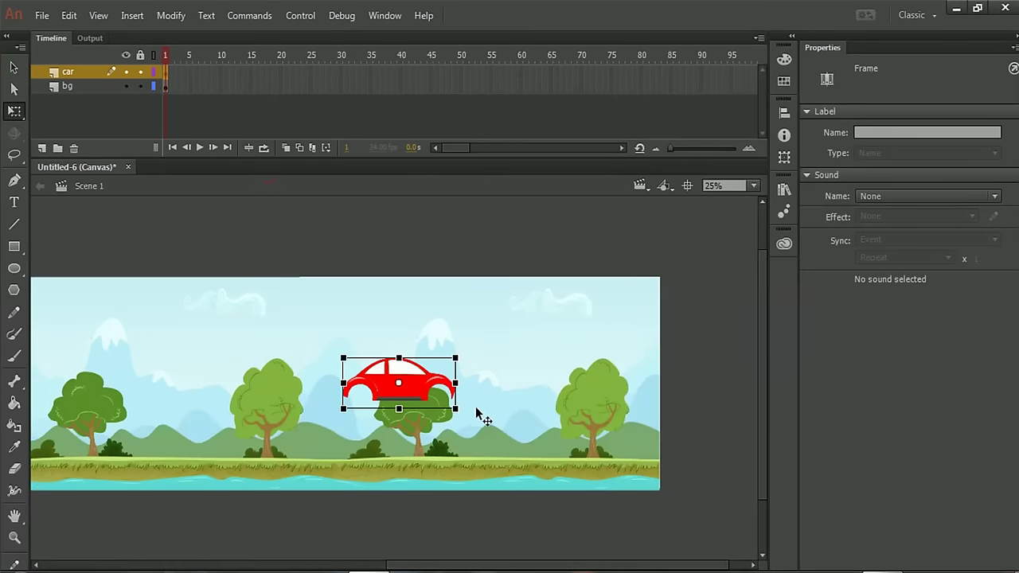
Step: Flip the car horizontally at about 544 px wide and move it onto the grass between the two rightmost trees
{"action": "mouse_move", "coordinate": [453, 383]}
{"action": "left_mouse_down"}
{"action": "mouse_move", "coordinate": [411, 383]}
{"action": "mouse_move", "coordinate": [449, 380]}
{"action": "left_mouse_up"}
{"action": "left_click_drag", "start_coordinate": [364, 383], "coordinate": [347, 383]}
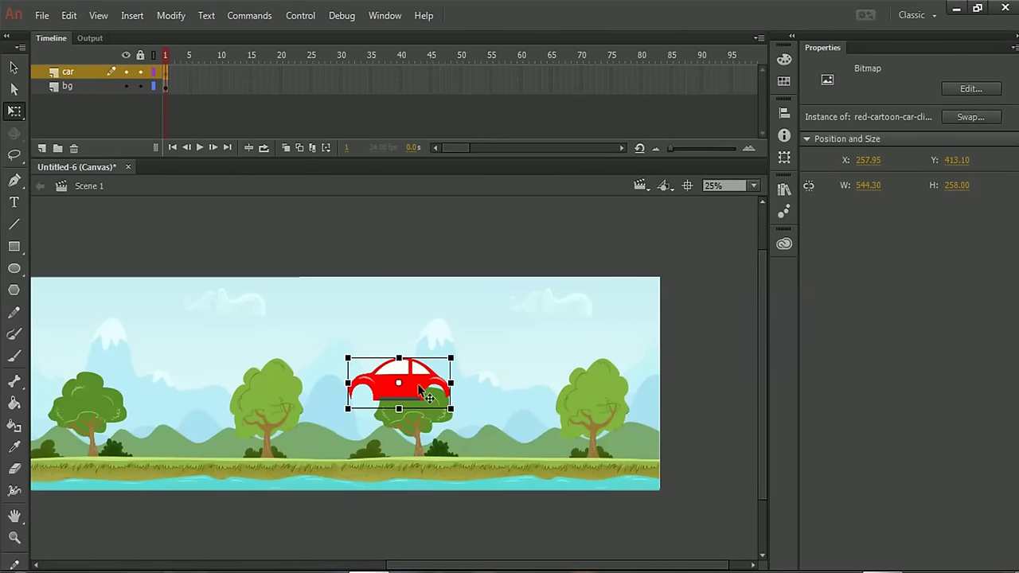
{"action": "left_click_drag", "start_coordinate": [419, 391], "coordinate": [522, 441]}
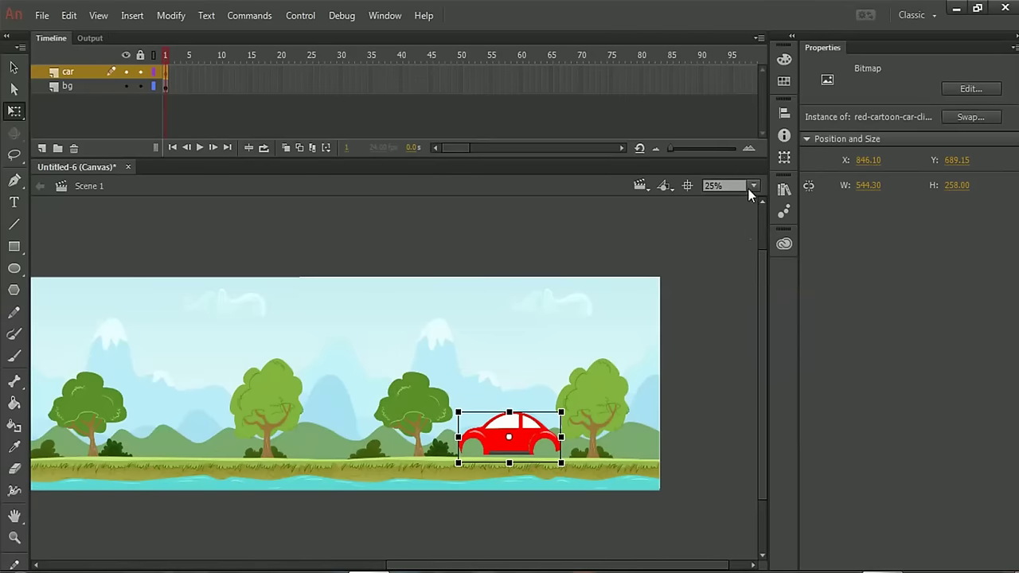
Step: Try the car about 18 px lower on the grass and bring it back up by the same amount
{"action": "left_click", "coordinate": [753, 186]}
{"action": "left_click", "coordinate": [760, 277]}
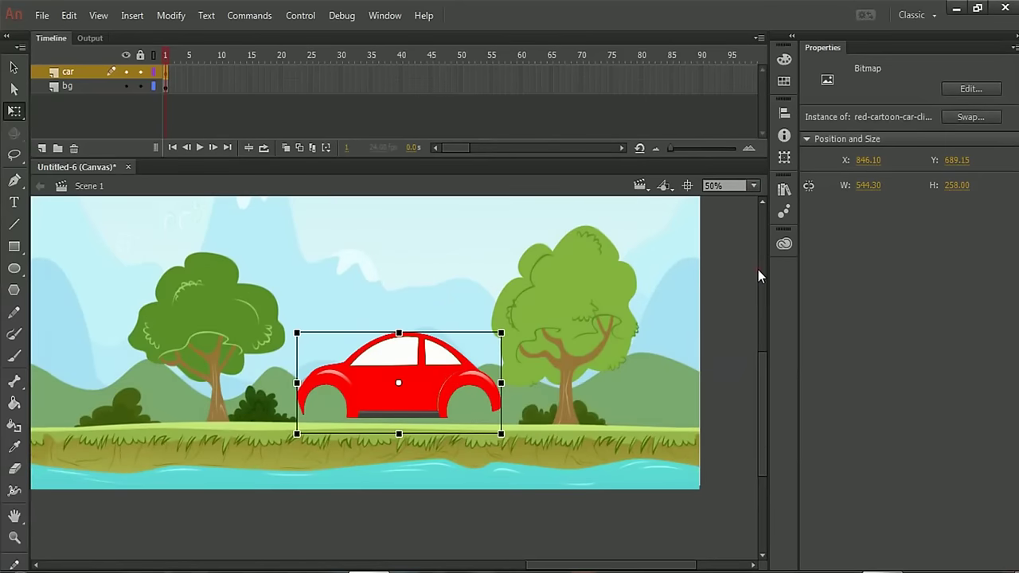
{"action": "left_click_drag", "start_coordinate": [547, 567], "coordinate": [540, 566]}
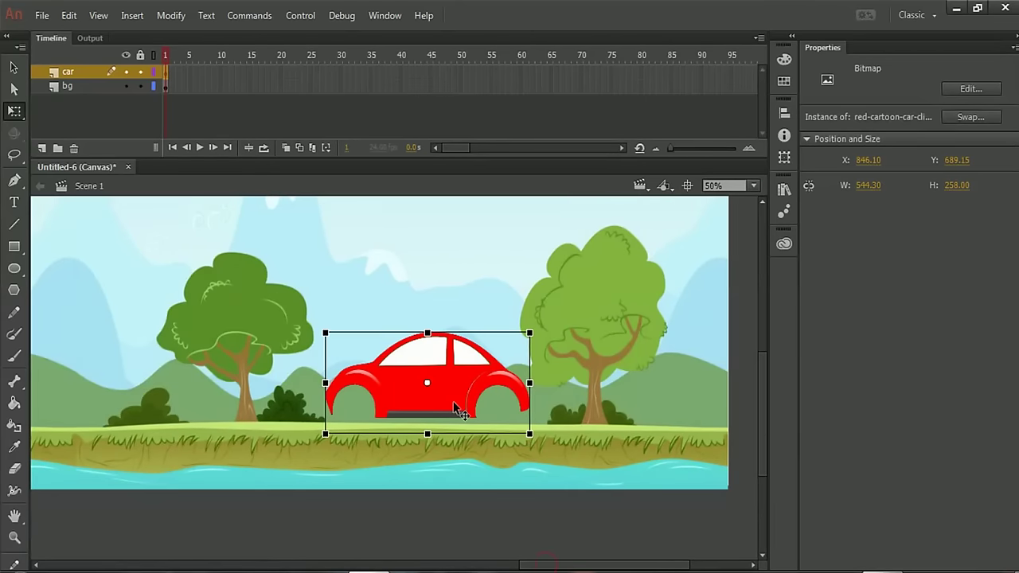
{"action": "key", "text": "Down"}
{"action": "key", "text": "Down"}
{"action": "key", "text": "Down"}
{"action": "key", "text": "Down"}
{"action": "key", "text": "Down"}
{"action": "key", "text": "Down"}
{"action": "key", "text": "Down"}
{"action": "key", "text": "Down"}
{"action": "key", "text": "Down"}
{"action": "key", "text": "Down"}
{"action": "key", "text": "Down"}
{"action": "key", "text": "Down"}
{"action": "key", "text": "Down"}
{"action": "key", "text": "Down"}
{"action": "key", "text": "Down"}
{"action": "key", "text": "Down"}
{"action": "key", "text": "Down"}
{"action": "key", "text": "Down"}
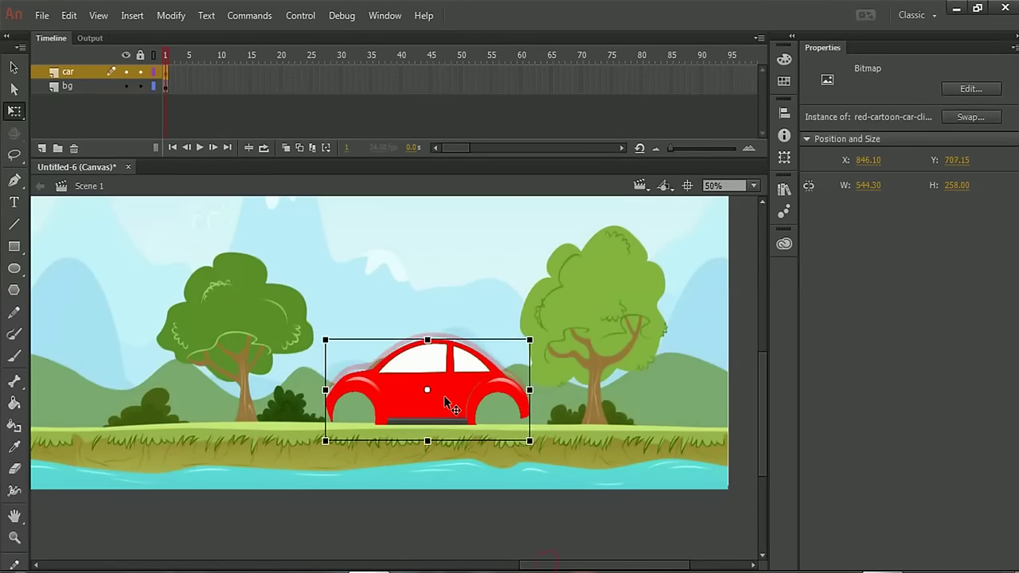
{"action": "key", "text": "Up"}
{"action": "key", "text": "Up"}
{"action": "key", "text": "Up"}
{"action": "key", "text": "Up"}
{"action": "key", "text": "Up"}
{"action": "key", "text": "Up"}
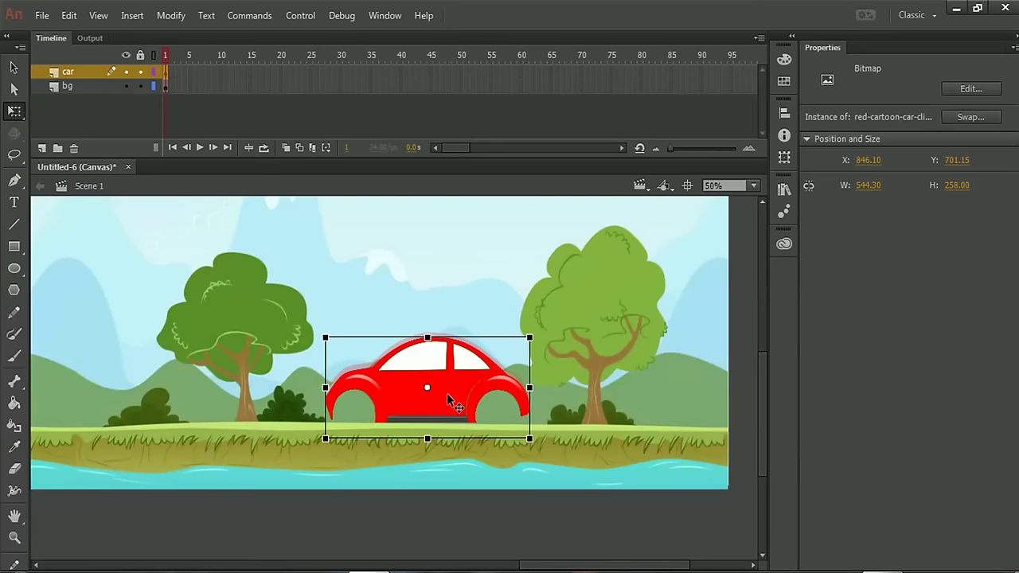
{"action": "key", "text": "Up"}
{"action": "key", "text": "Up"}
{"action": "key", "text": "Up"}
{"action": "key", "text": "Up"}
{"action": "key", "text": "Up"}
{"action": "key", "text": "Up"}
{"action": "key", "text": "Up"}
{"action": "key", "text": "Up"}
{"action": "key", "text": "Up"}
{"action": "key", "text": "Up"}
{"action": "key", "text": "Up"}
{"action": "key", "text": "Up"}
Step: Nudge the car 6 px to the left, to X 840.10
{"action": "key", "text": "Left"}
{"action": "key", "text": "Left"}
{"action": "key", "text": "Left"}
{"action": "key", "text": "Left"}
{"action": "key", "text": "Left"}
{"action": "key", "text": "Left"}
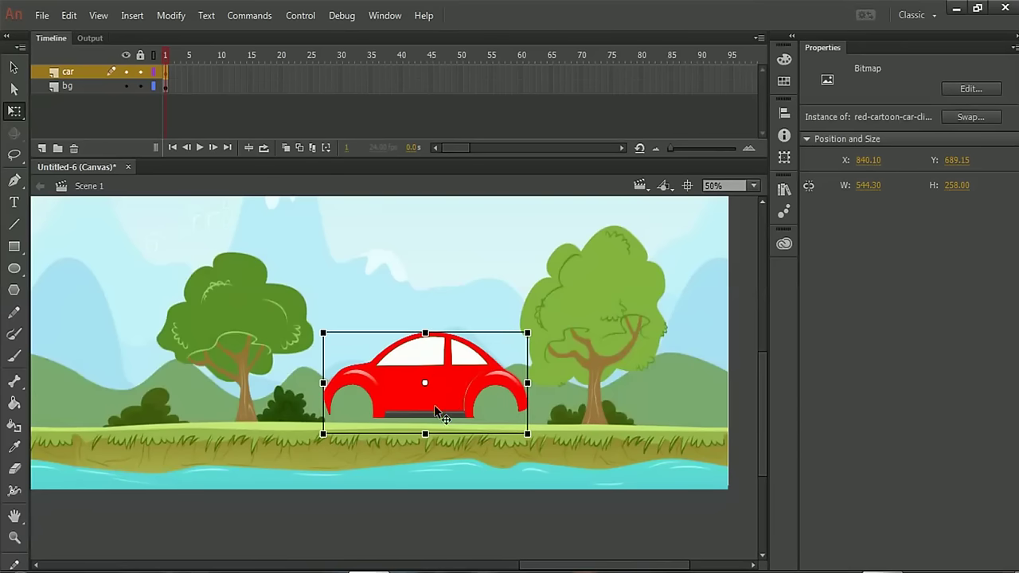
Step: Create a new layer between bg and car and name it "tyre front"
{"action": "left_click", "coordinate": [80, 86]}
{"action": "left_click", "coordinate": [43, 149]}
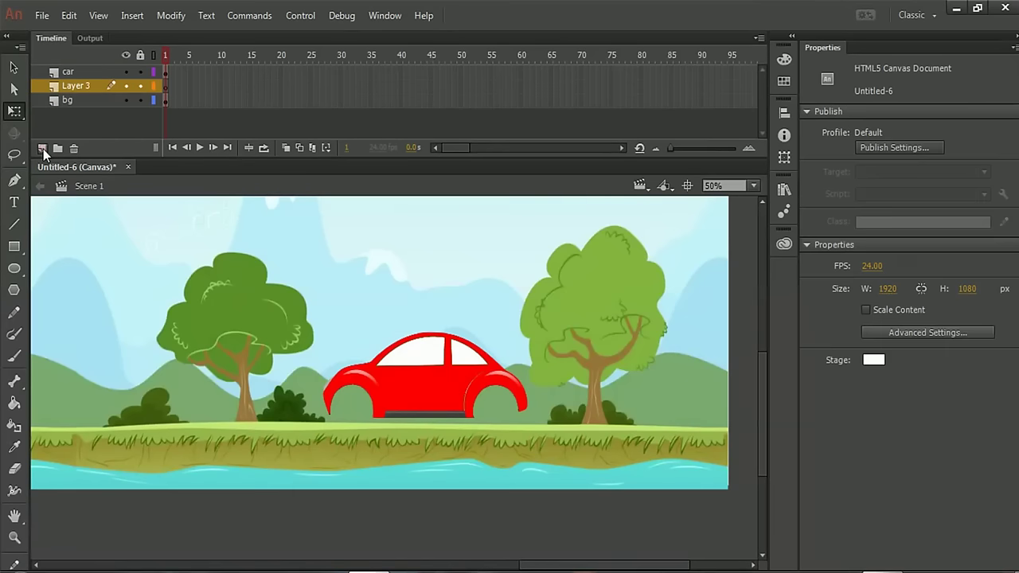
{"action": "double_click", "coordinate": [92, 84]}
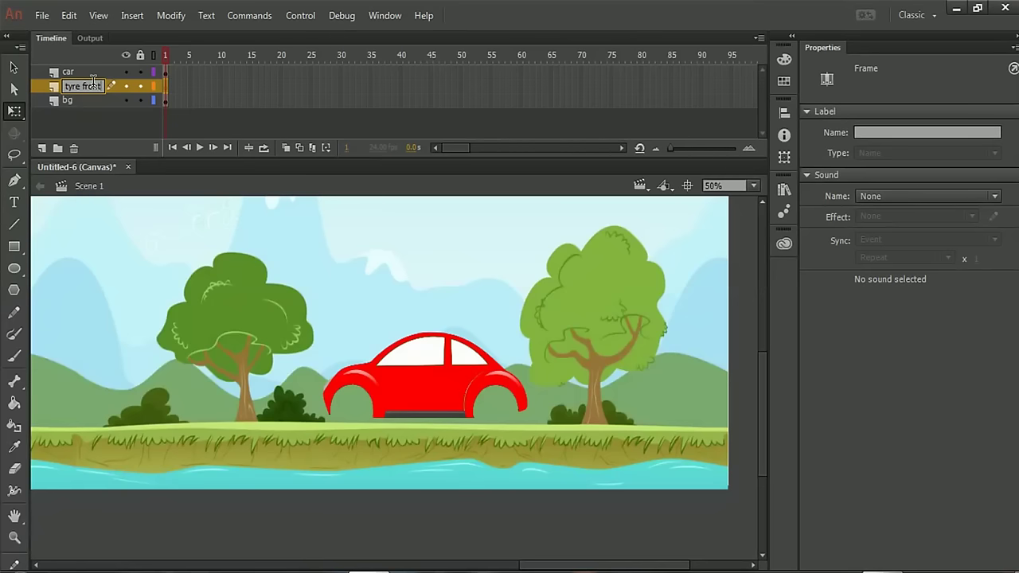
{"action": "type", "text": "tyre front"}
{"action": "key", "text": "Return"}
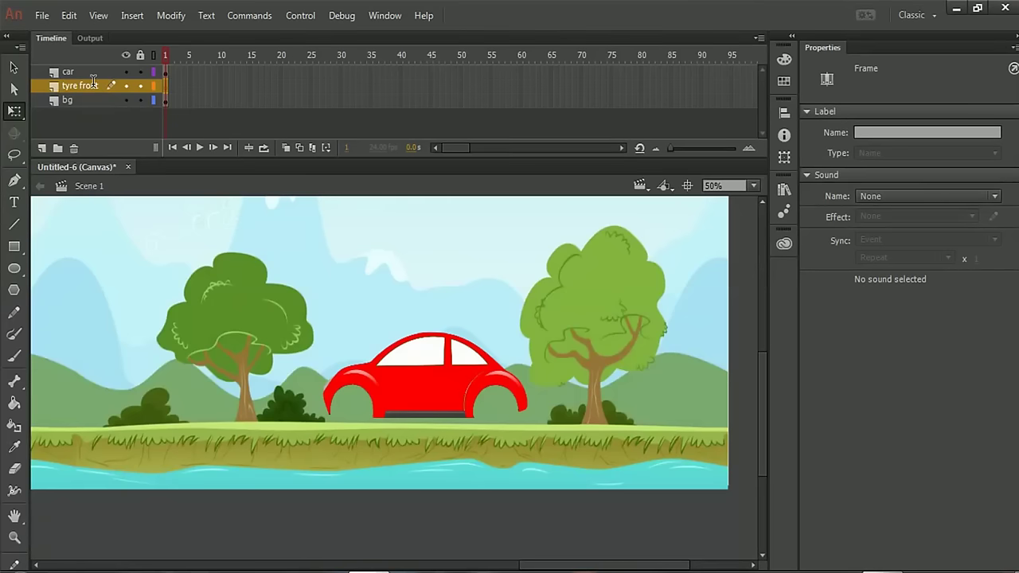
Step: Add another layer directly above tyre front and name it "tyre back"
{"action": "left_click", "coordinate": [41, 149]}
{"action": "double_click", "coordinate": [87, 86]}
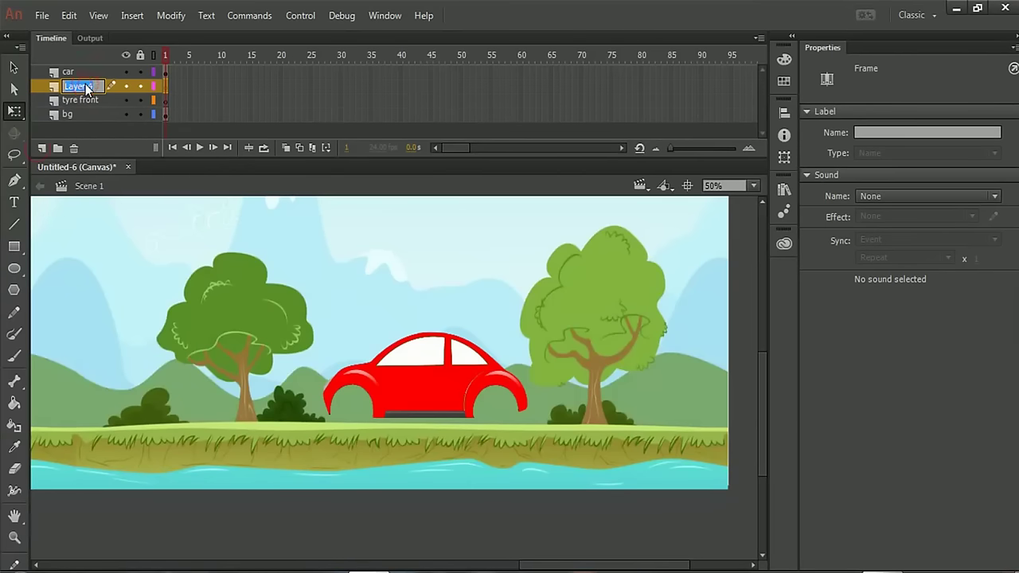
{"action": "type", "text": "tyre back"}
{"action": "key", "text": "Return"}
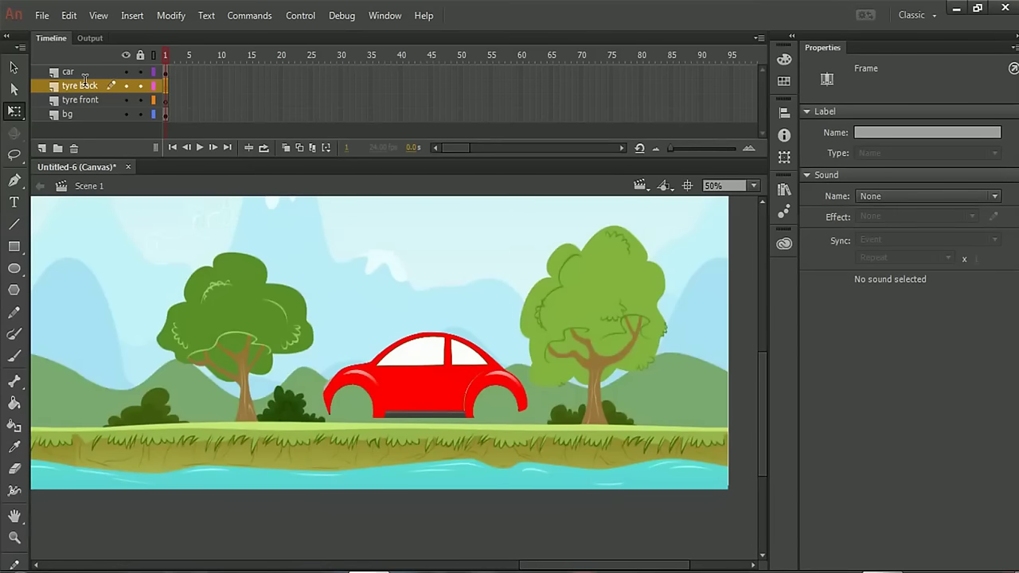
Step: Import the tyre image from the car folder onto the tyre back layer
{"action": "left_click", "coordinate": [29, 16]}
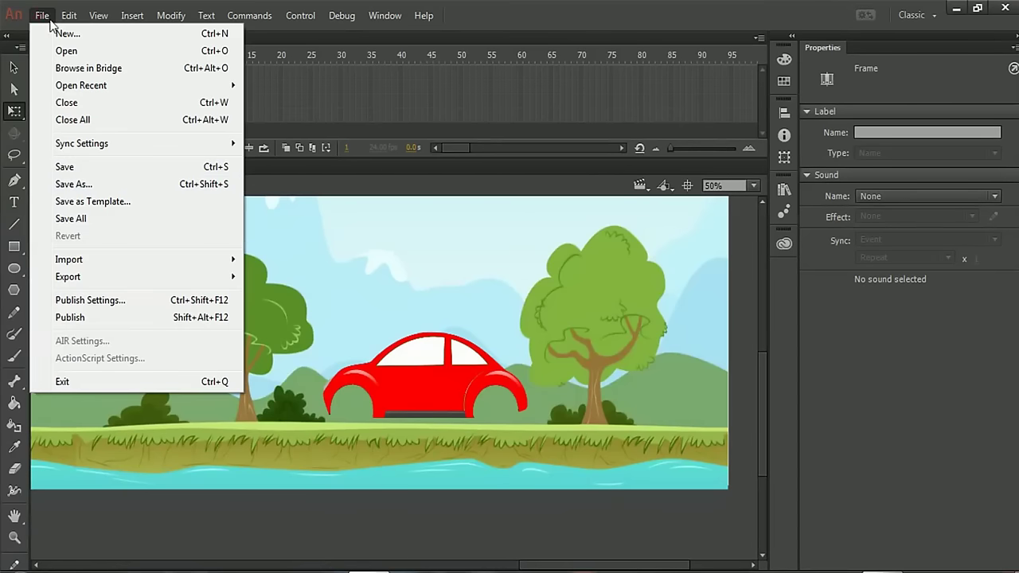
{"action": "mouse_move", "coordinate": [117, 261]}
{"action": "left_click", "coordinate": [278, 257]}
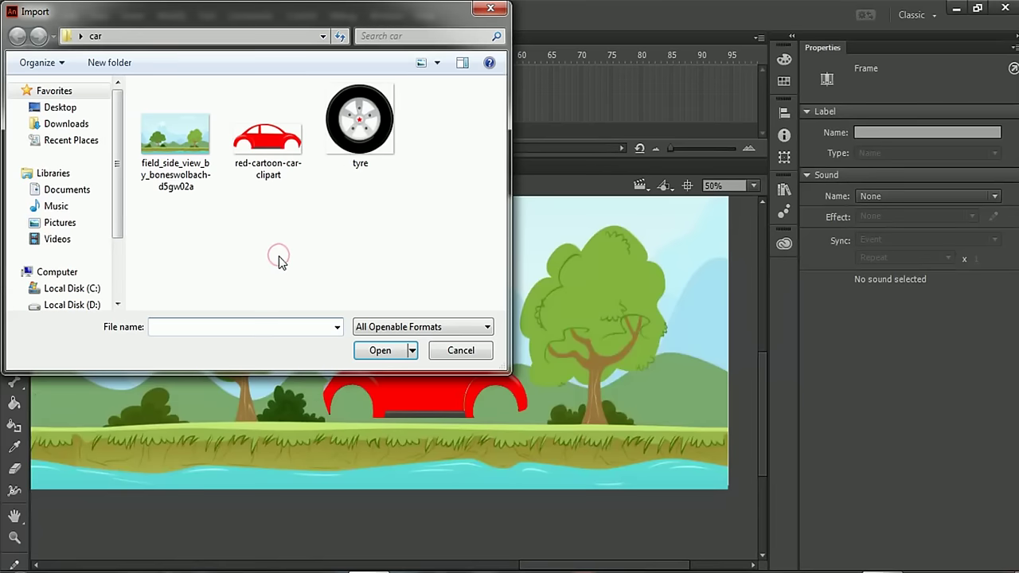
{"action": "left_click", "coordinate": [356, 145]}
{"action": "left_click", "coordinate": [389, 353]}
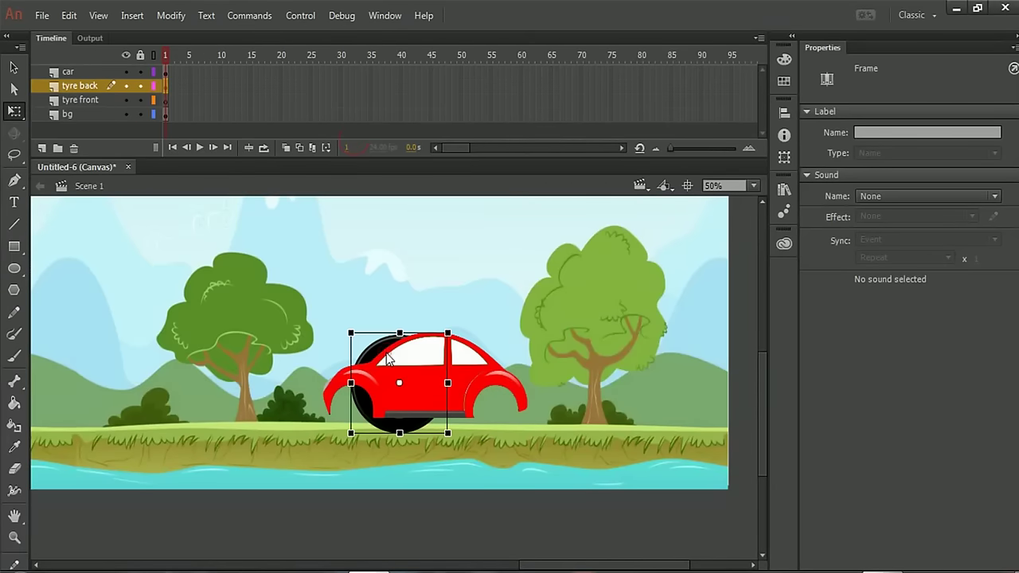
Step: Lock the car and bg layers, scale the tyre to 116 × 116 px and fit it into the car's left wheel arch
{"action": "left_click", "coordinate": [141, 71]}
{"action": "left_click", "coordinate": [140, 100]}
{"action": "left_click_drag", "start_coordinate": [371, 408], "coordinate": [274, 421]}
{"action": "left_click_drag", "start_coordinate": [350, 446], "coordinate": [357, 421]}
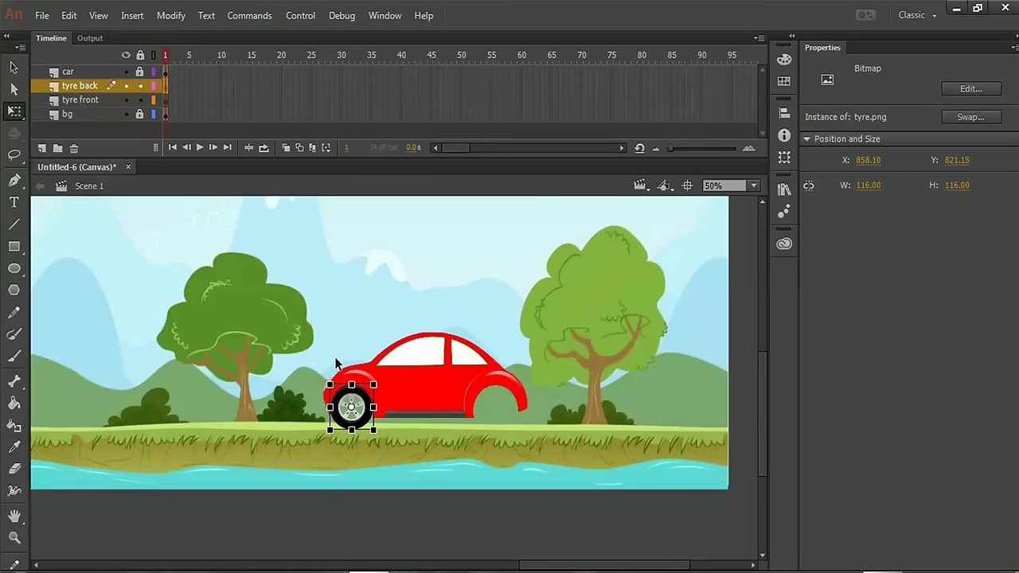
Step: Lock tyre back after copying its tyre, paste the copy in place on tyre front and move it to X 1243.95 in the right wheel arch
{"action": "right_click", "coordinate": [349, 404]}
{"action": "left_click", "coordinate": [374, 130]}
{"action": "left_click", "coordinate": [140, 86]}
{"action": "left_click", "coordinate": [165, 102]}
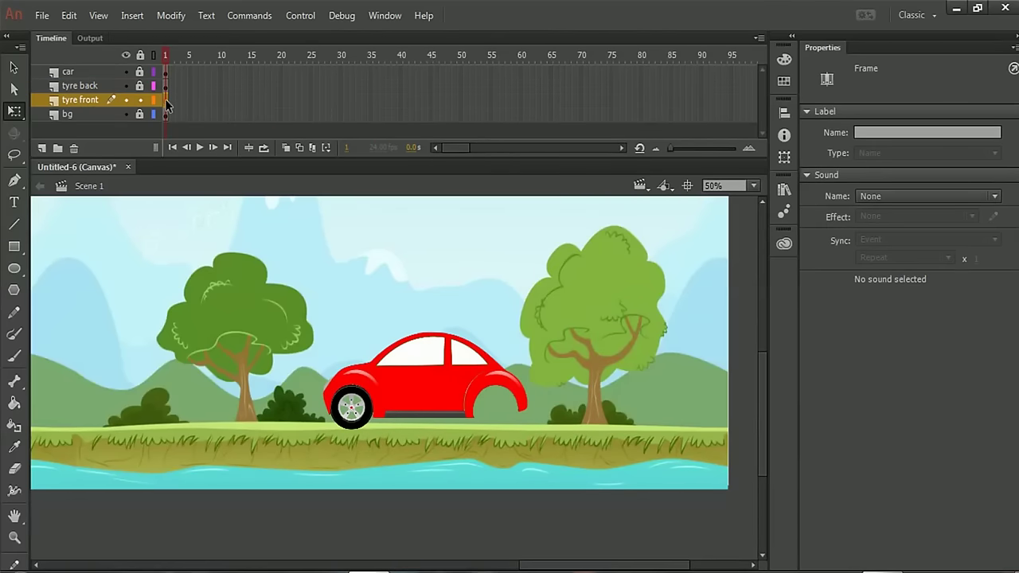
{"action": "right_click", "coordinate": [250, 235]}
{"action": "left_click", "coordinate": [301, 304]}
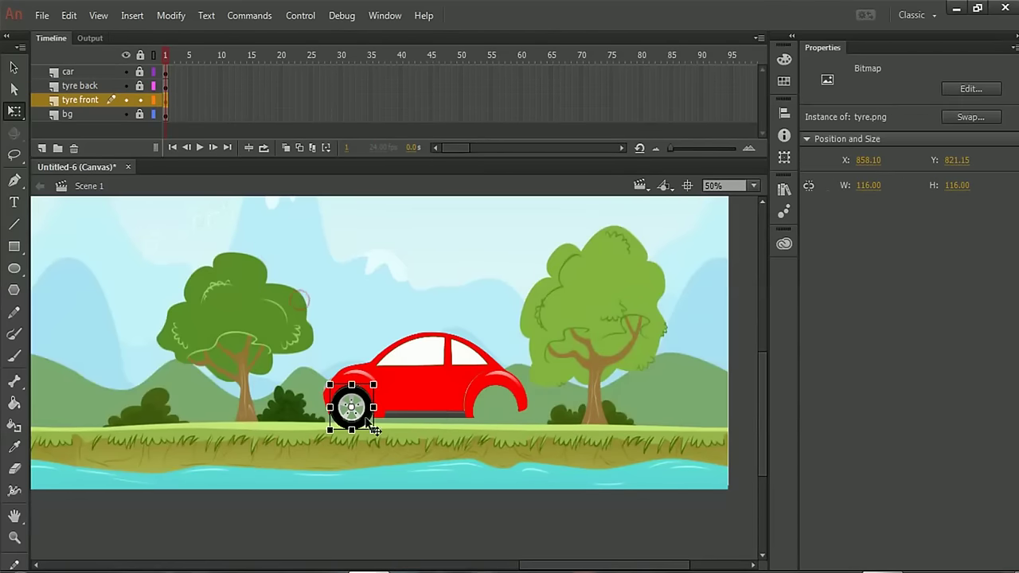
{"action": "left_click_drag", "start_coordinate": [356, 419], "coordinate": [502, 419]}
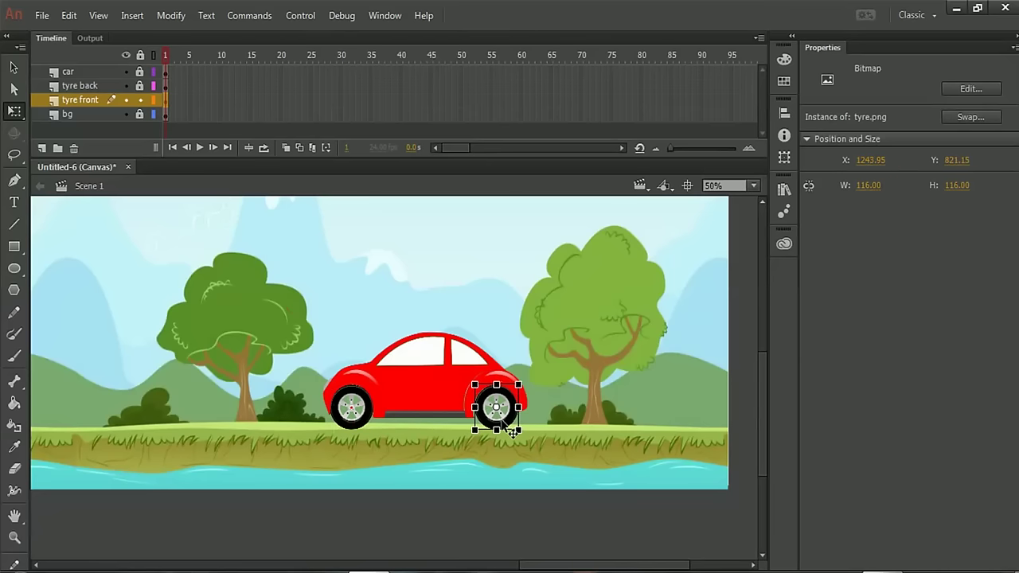
Step: Lock tyre front, unlock bg and create a motion tween on bg, converting its images to a symbol
{"action": "left_click", "coordinate": [140, 99]}
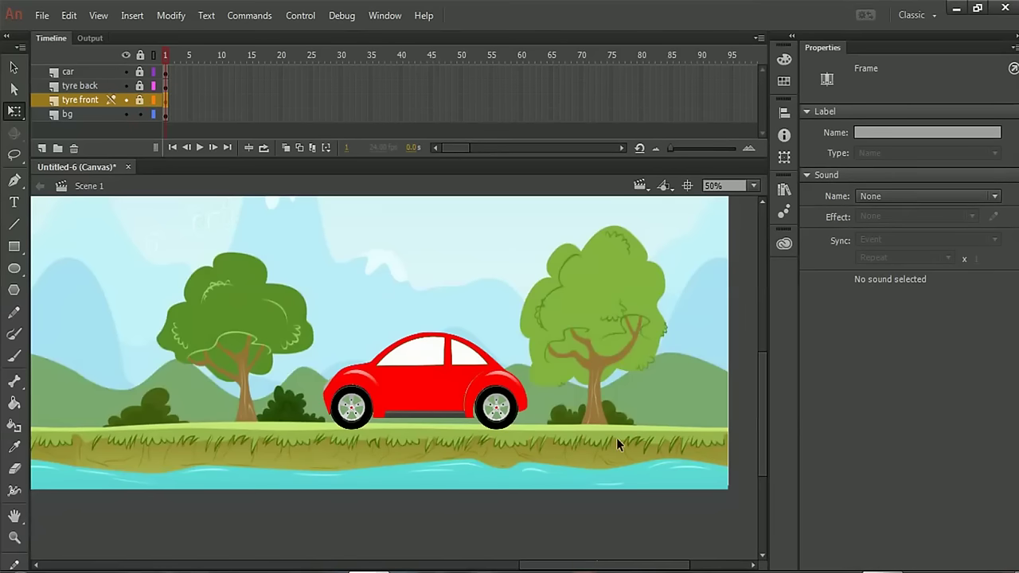
{"action": "left_click", "coordinate": [621, 323]}
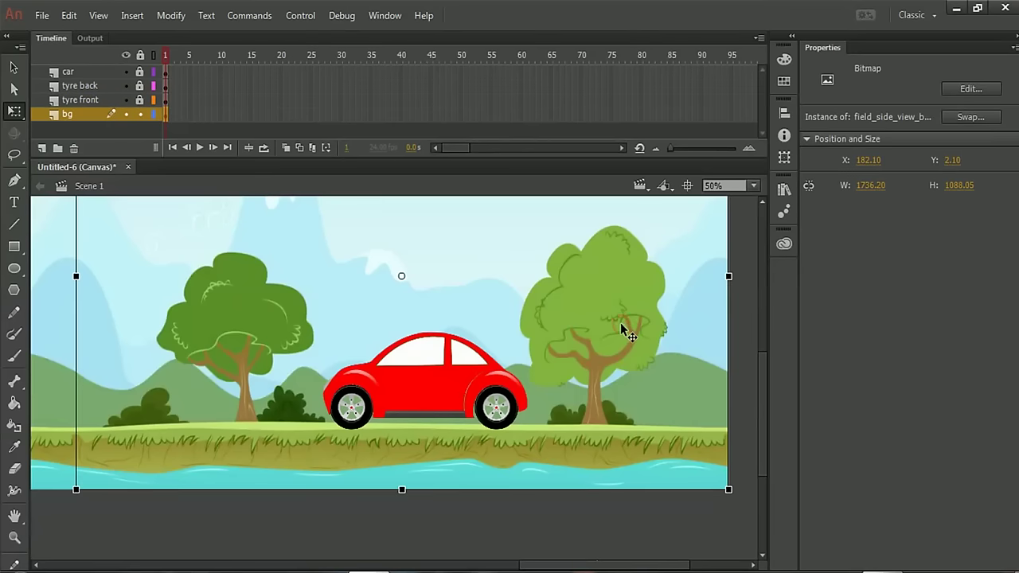
{"action": "left_click", "coordinate": [166, 116]}
{"action": "right_click", "coordinate": [165, 115]}
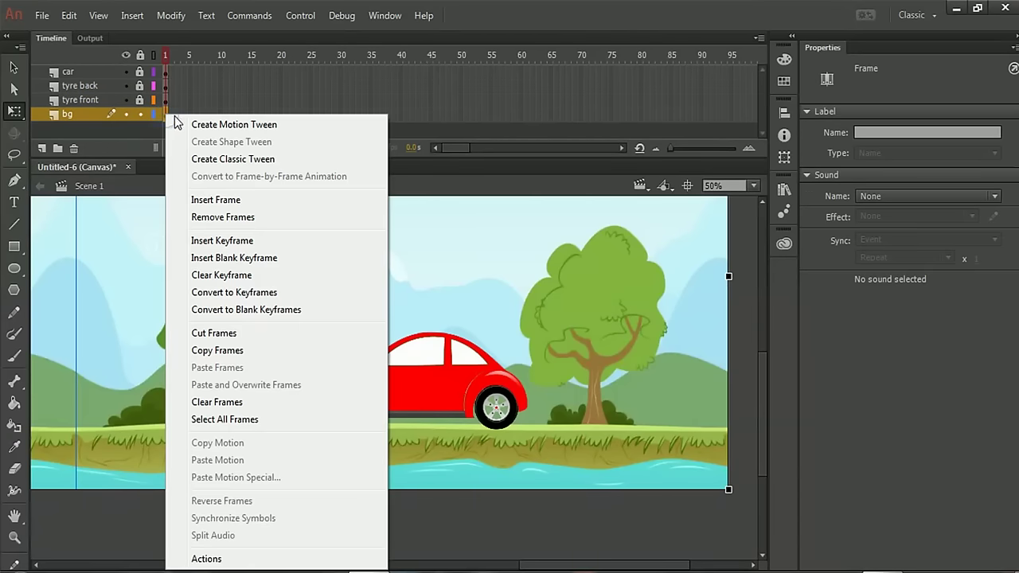
{"action": "left_click", "coordinate": [196, 124]}
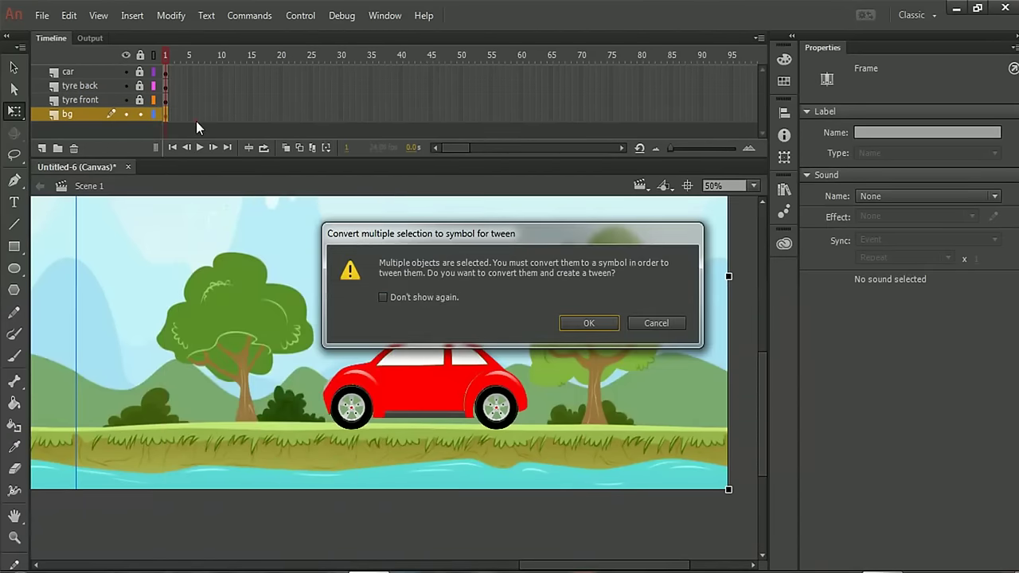
{"action": "left_click", "coordinate": [581, 323]}
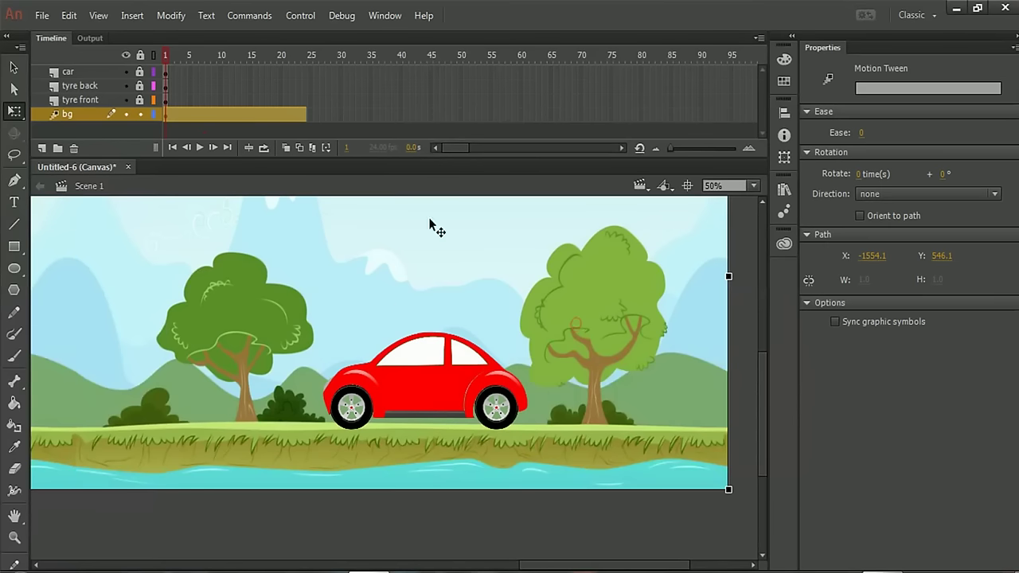
Step: Insert a keyframe for all properties at frame 125 on the bg layer
{"action": "left_click", "coordinate": [551, 61]}
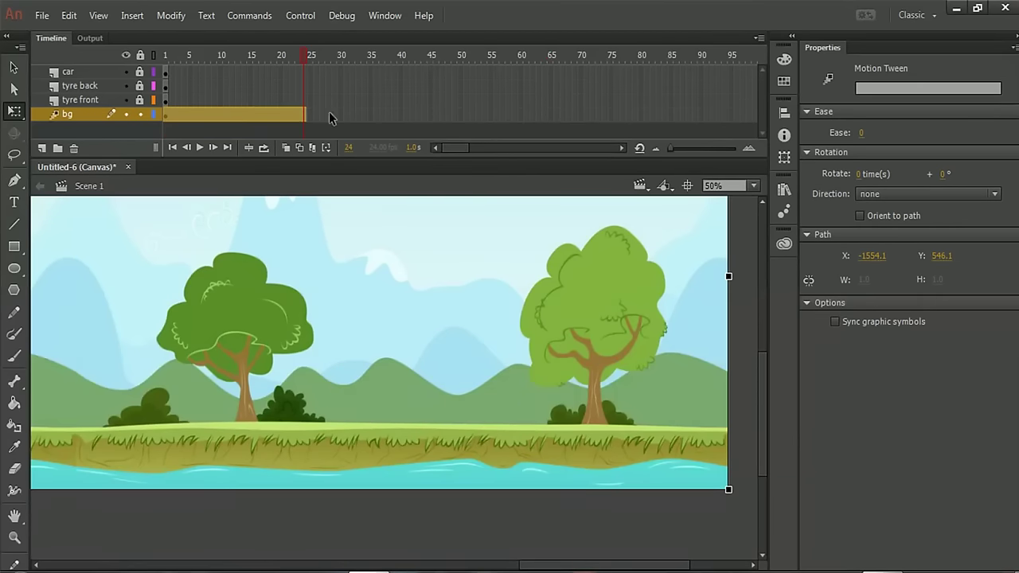
{"action": "left_click_drag", "start_coordinate": [487, 72], "coordinate": [717, 55]}
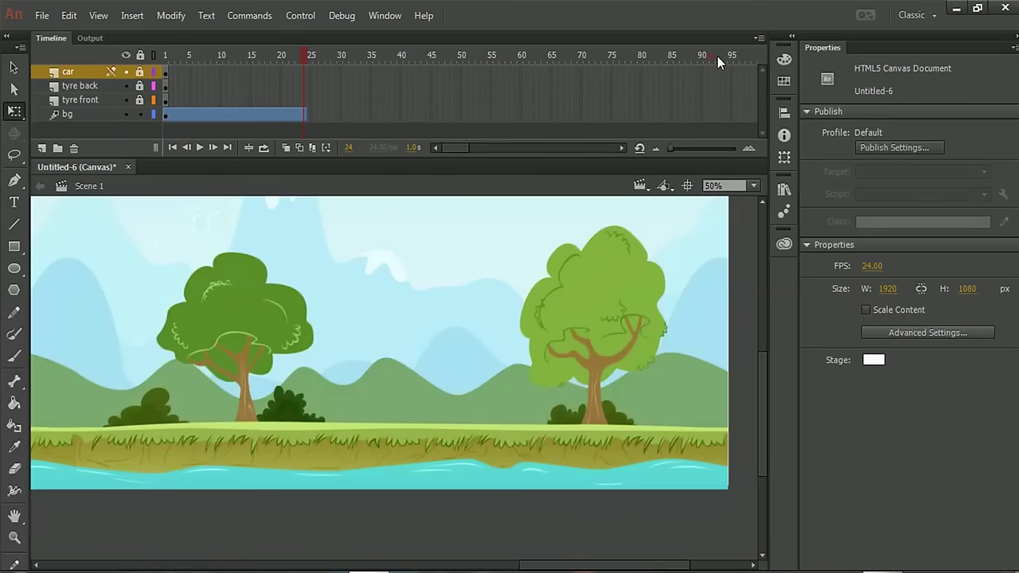
{"action": "left_click_drag", "start_coordinate": [459, 151], "coordinate": [486, 151]}
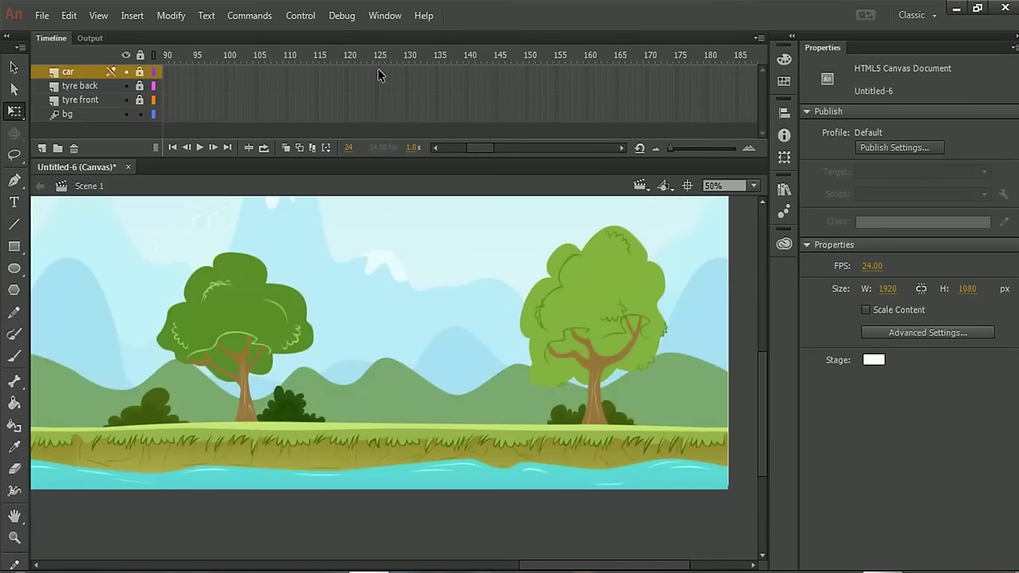
{"action": "right_click", "coordinate": [376, 116]}
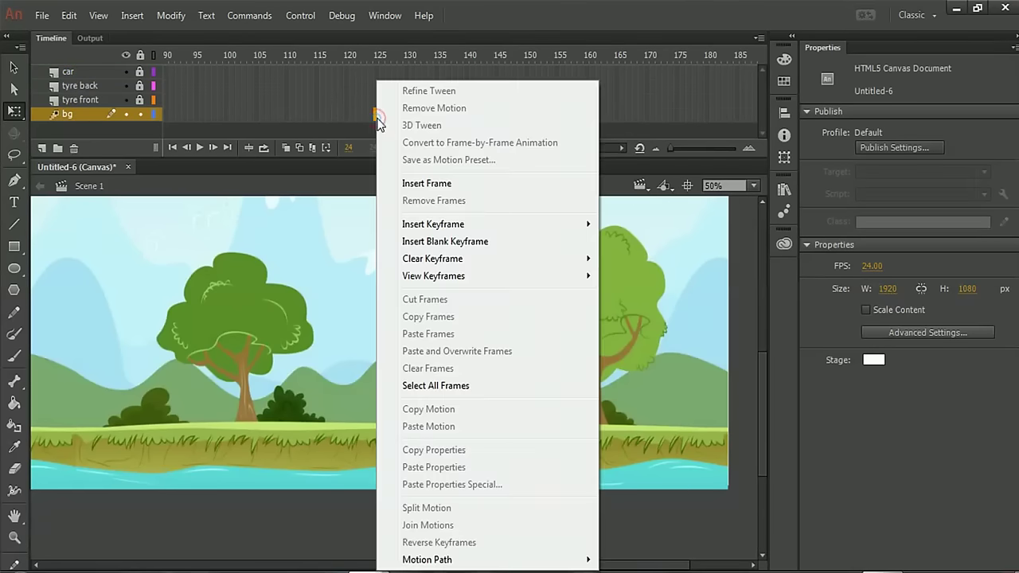
{"action": "mouse_move", "coordinate": [450, 228]}
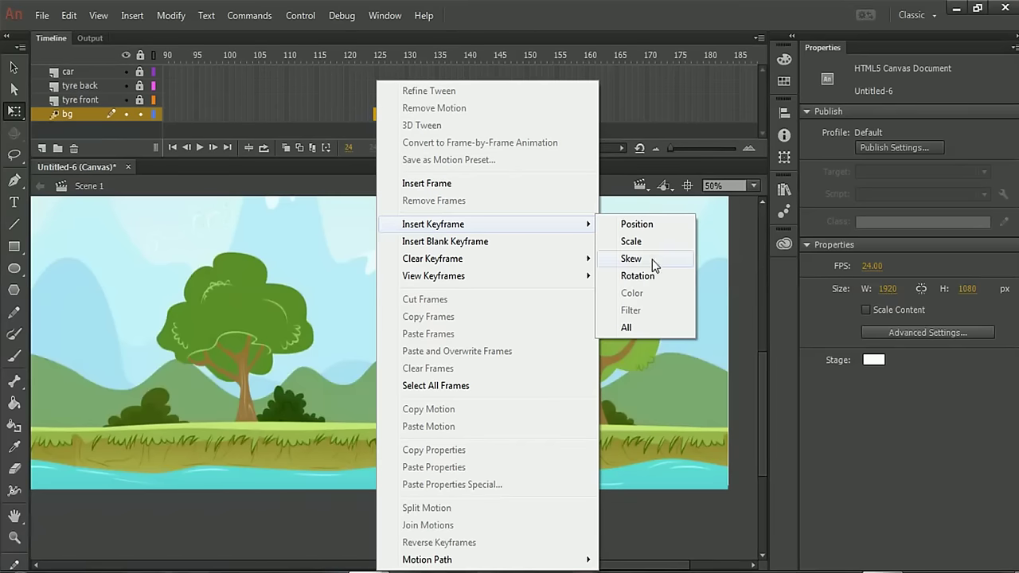
{"action": "left_click", "coordinate": [628, 327]}
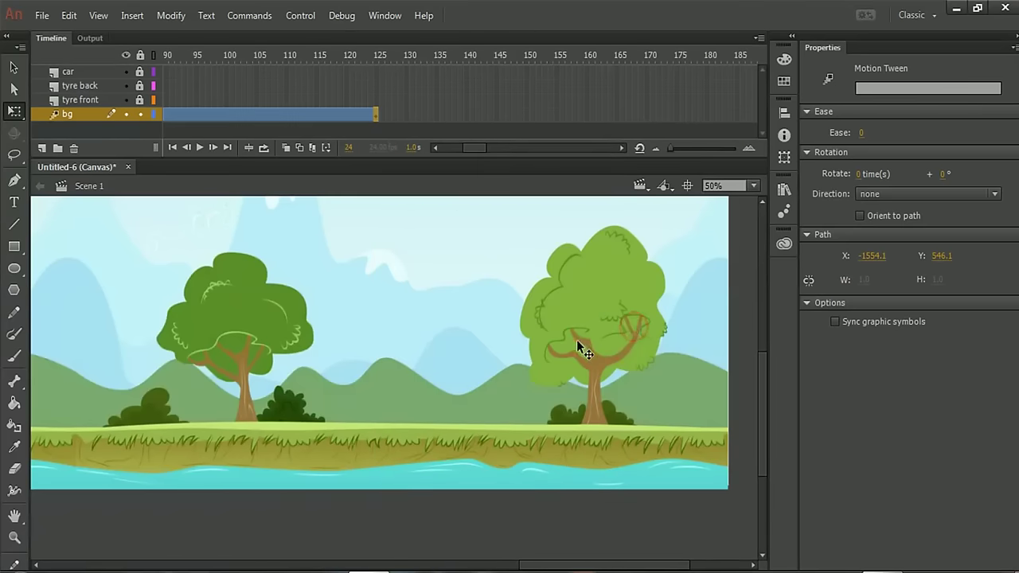
Step: At frame 125, move the background symbol to the right until its left edge meets the stage, at X -14.35, Y 0
{"action": "left_click", "coordinate": [377, 55]}
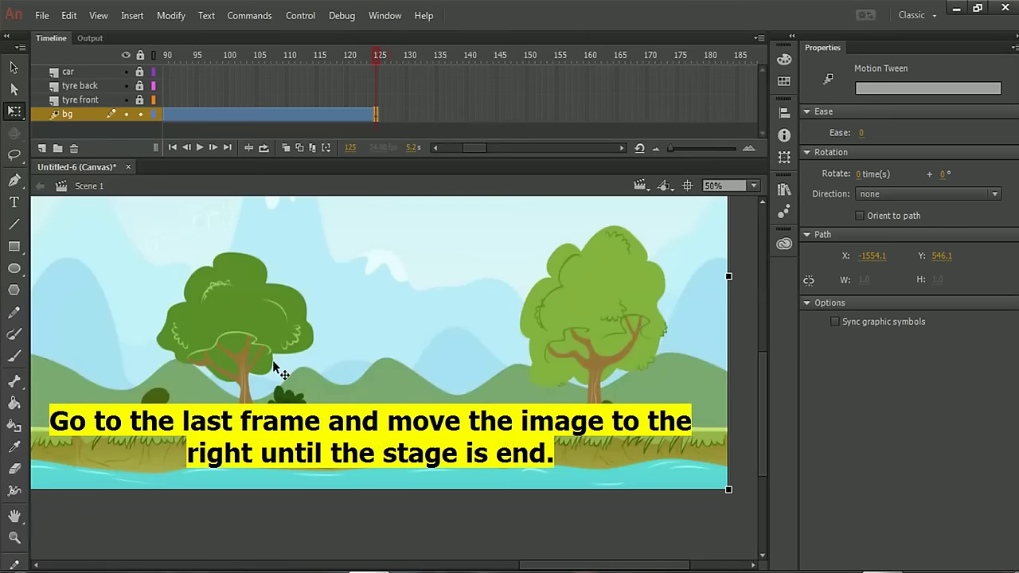
{"action": "left_click_drag", "start_coordinate": [278, 364], "coordinate": [502, 378]}
{"action": "left_click_drag", "start_coordinate": [319, 386], "coordinate": [551, 388]}
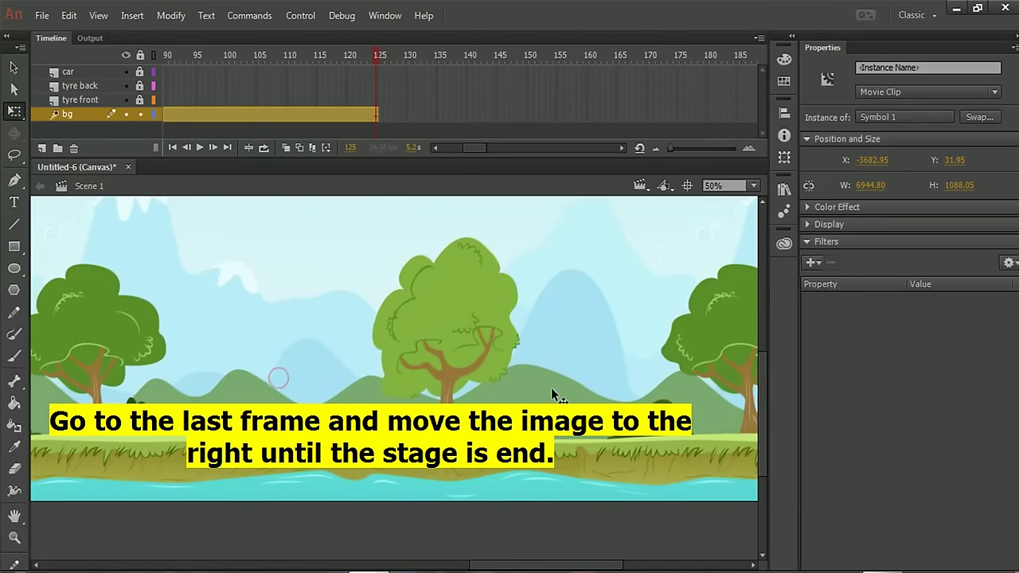
{"action": "left_click_drag", "start_coordinate": [151, 375], "coordinate": [544, 383]}
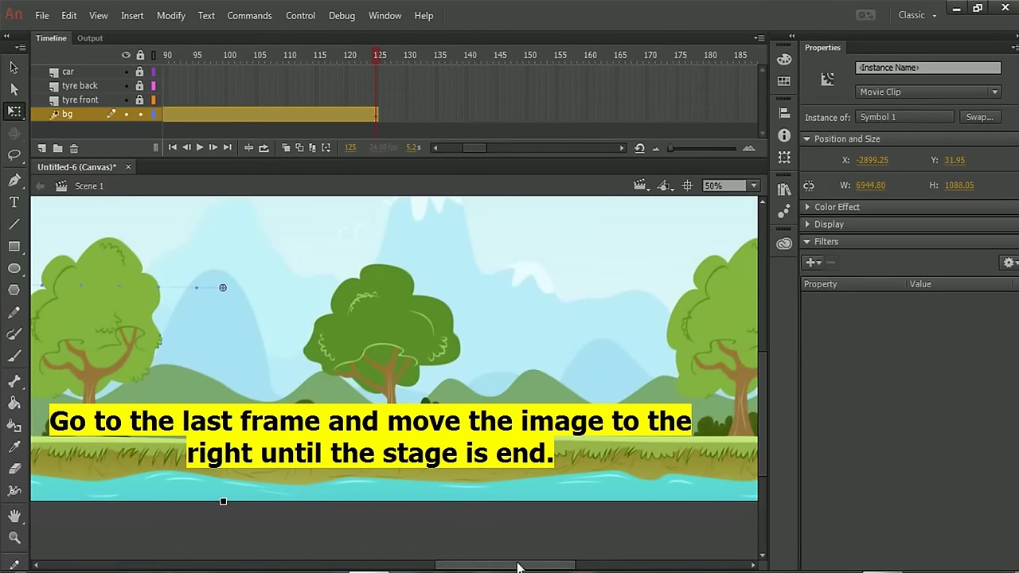
{"action": "left_click_drag", "start_coordinate": [509, 565], "coordinate": [471, 557]}
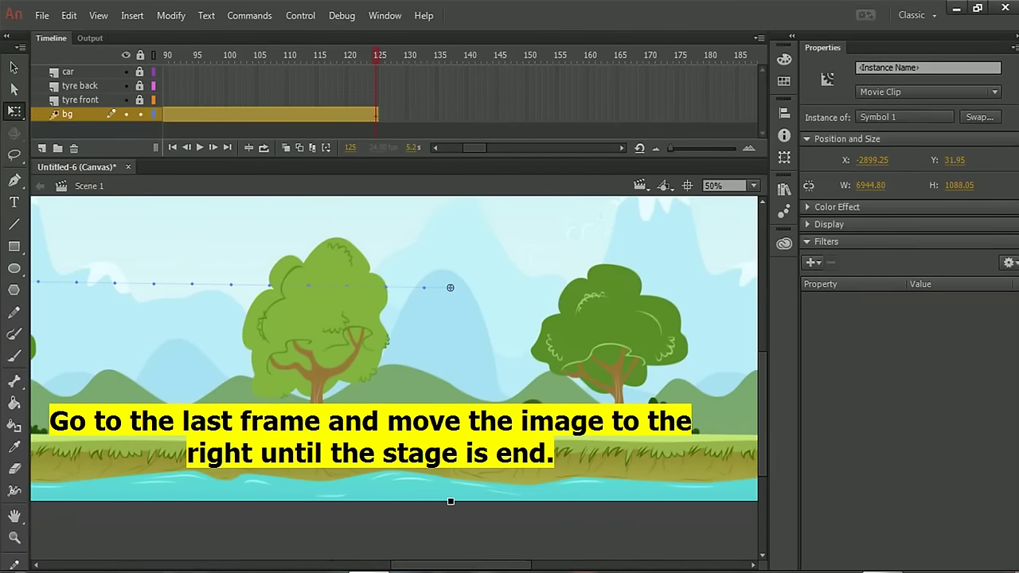
{"action": "left_click_drag", "start_coordinate": [238, 374], "coordinate": [500, 375]}
{"action": "left_click_drag", "start_coordinate": [199, 374], "coordinate": [547, 378]}
{"action": "left_click_drag", "start_coordinate": [238, 374], "coordinate": [421, 376]}
{"action": "left_click_drag", "start_coordinate": [434, 564], "coordinate": [387, 572]}
{"action": "left_click_drag", "start_coordinate": [37, 434], "coordinate": [480, 440]}
{"action": "scroll", "coordinate": [499, 450], "scroll_direction": "up", "scroll_amount": 5}
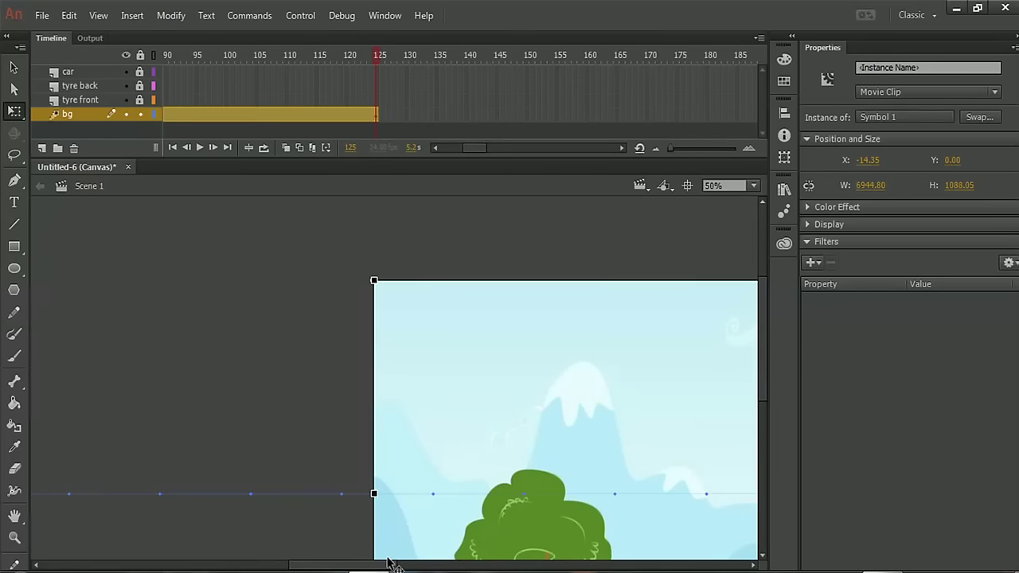
Step: Fit the stage in the window and scrub through to frame 125 to check the background's movement
{"action": "left_click_drag", "start_coordinate": [390, 562], "coordinate": [731, 565]}
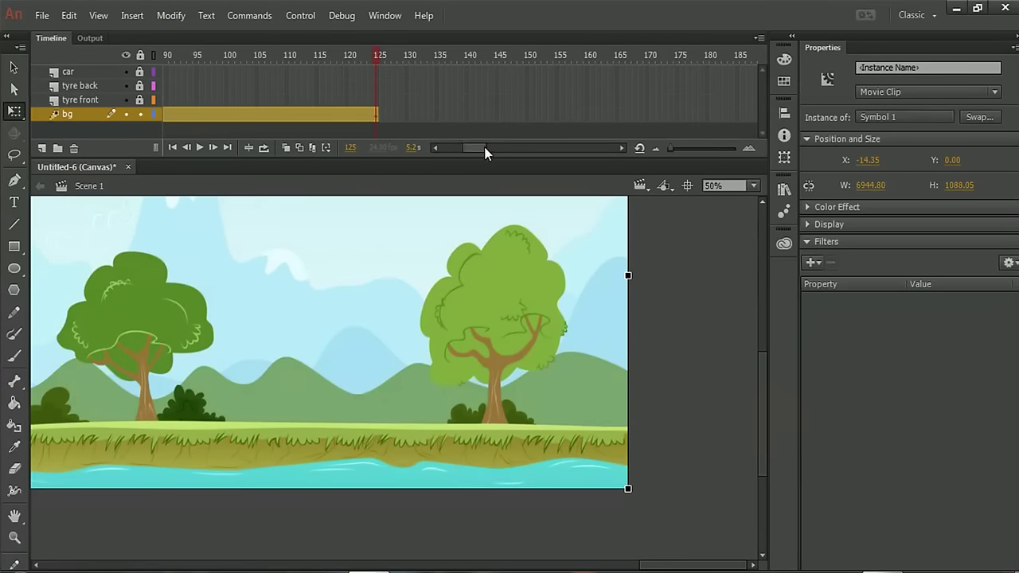
{"action": "left_click_drag", "start_coordinate": [485, 147], "coordinate": [448, 147]}
{"action": "mouse_move", "coordinate": [182, 55]}
{"action": "left_mouse_down"}
{"action": "mouse_move", "coordinate": [171, 54]}
{"action": "mouse_move", "coordinate": [191, 56]}
{"action": "left_mouse_up"}
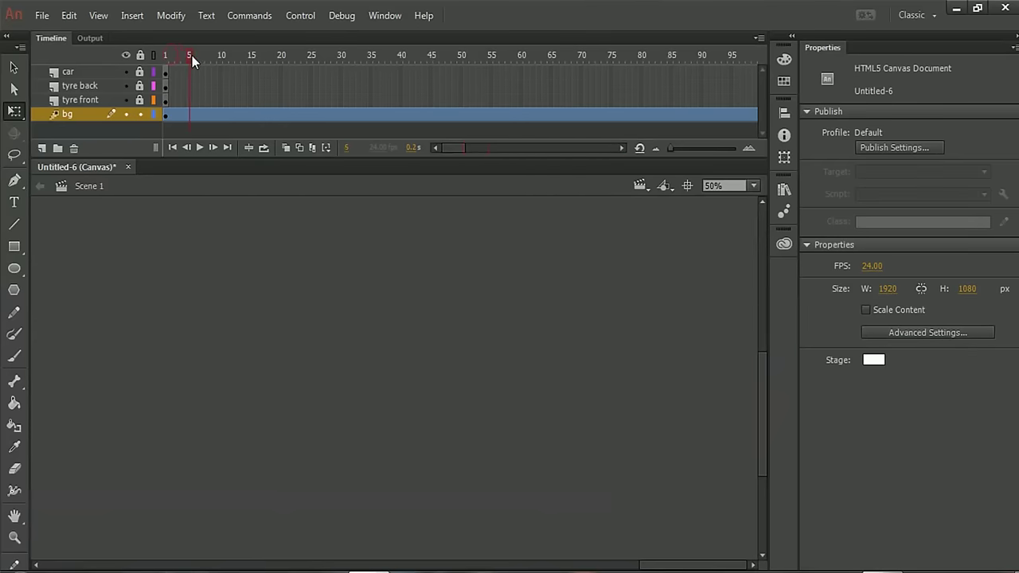
{"action": "left_click", "coordinate": [756, 185]}
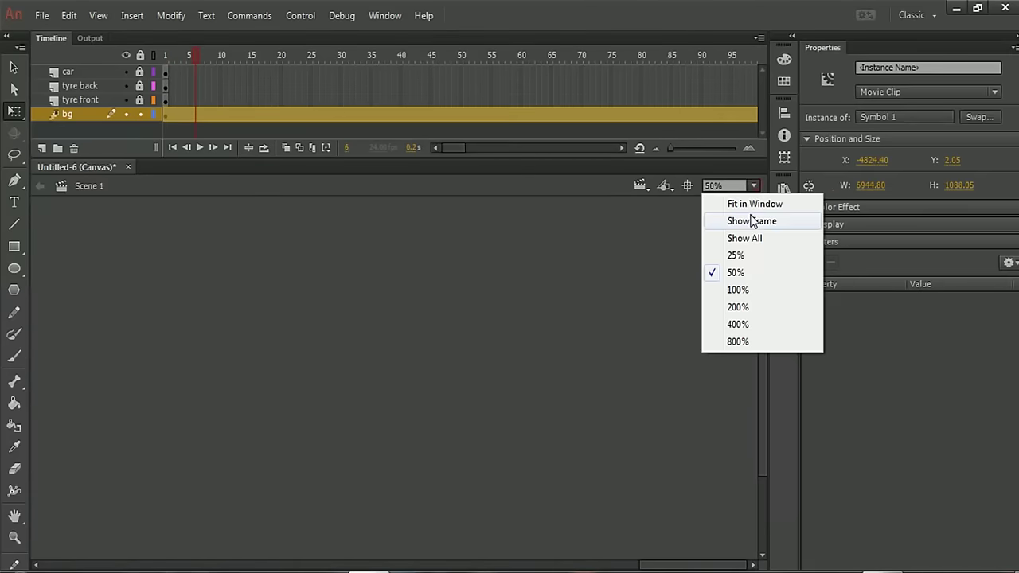
{"action": "left_click", "coordinate": [749, 205]}
{"action": "left_click_drag", "start_coordinate": [164, 62], "coordinate": [762, 82]}
{"action": "left_click", "coordinate": [177, 114]}
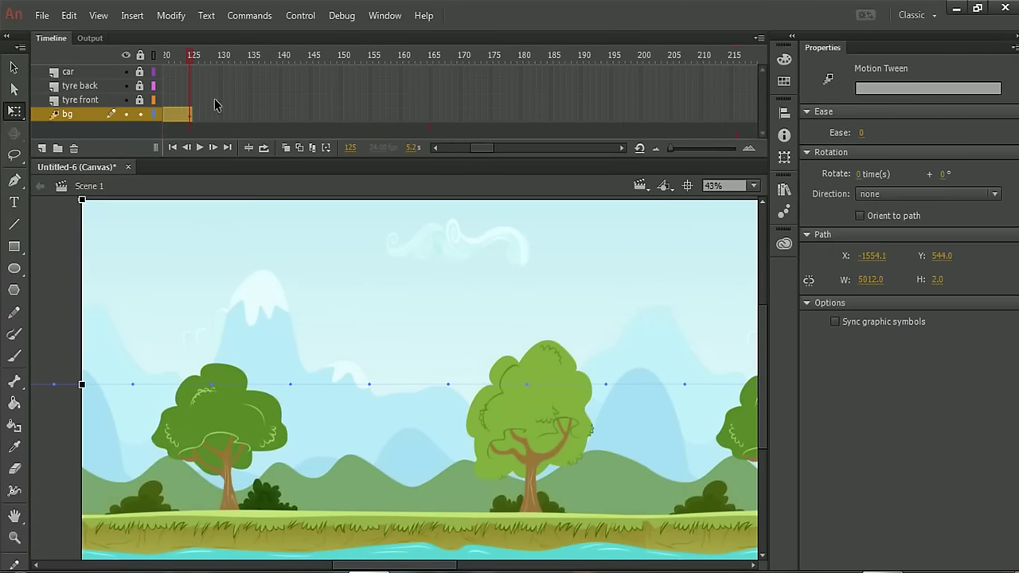
Step: Extend the car layer to frame 125 by inserting a frame there
{"action": "left_click_drag", "start_coordinate": [471, 148], "coordinate": [449, 149]}
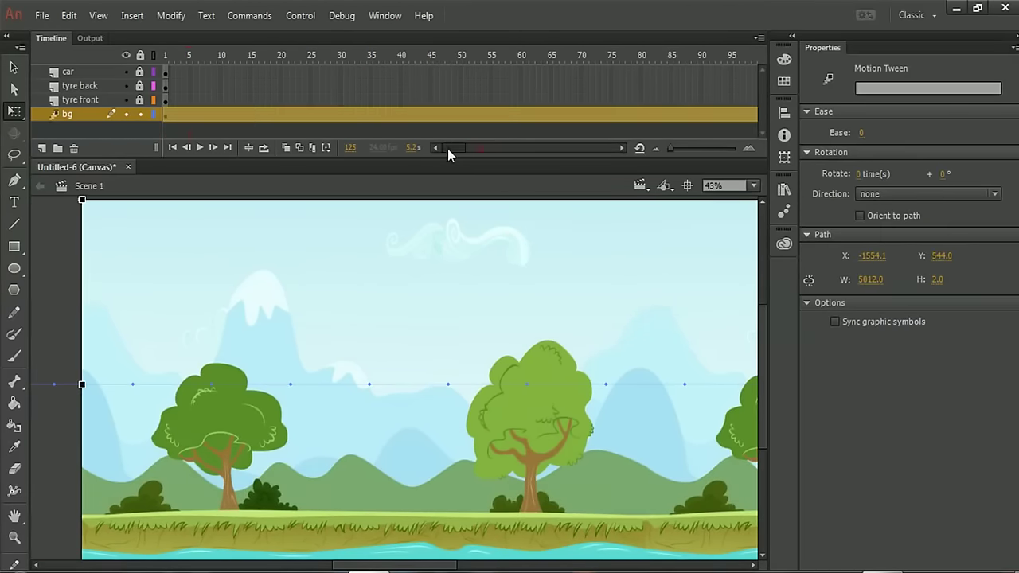
{"action": "left_click", "coordinate": [167, 73]}
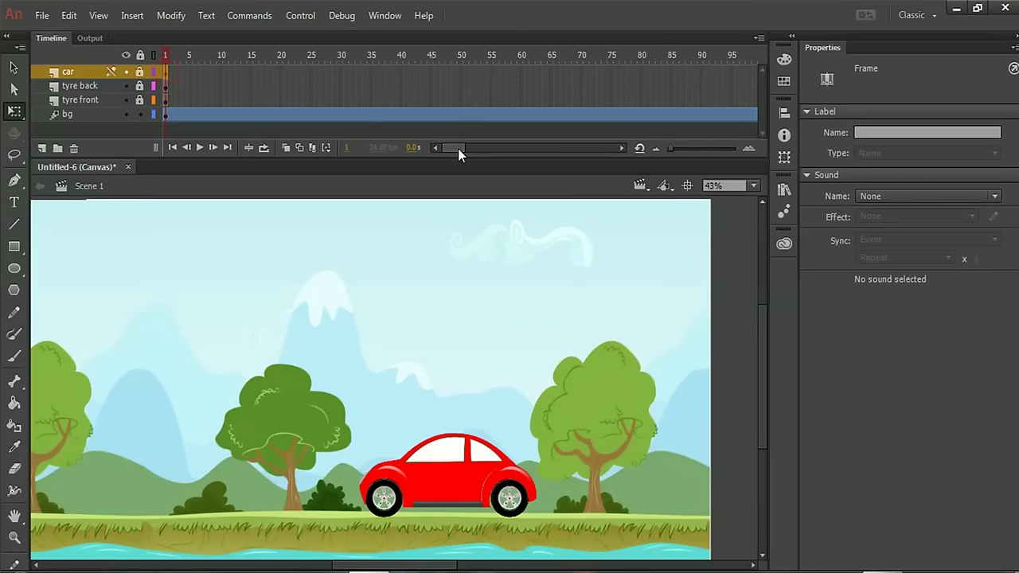
{"action": "left_click_drag", "start_coordinate": [458, 148], "coordinate": [483, 149]}
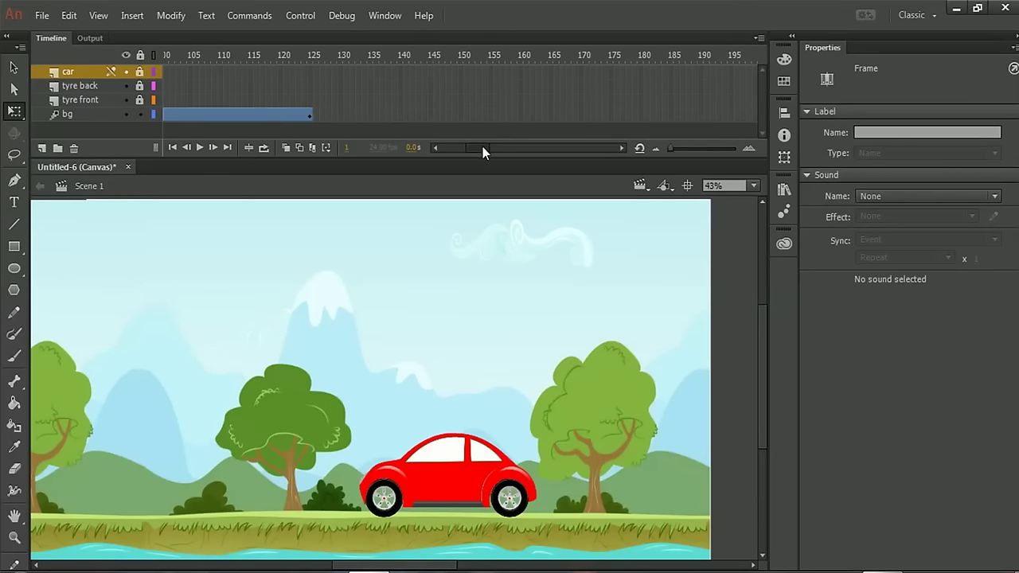
{"action": "left_click", "coordinate": [311, 75]}
{"action": "right_click", "coordinate": [310, 75]}
{"action": "left_click", "coordinate": [350, 153]}
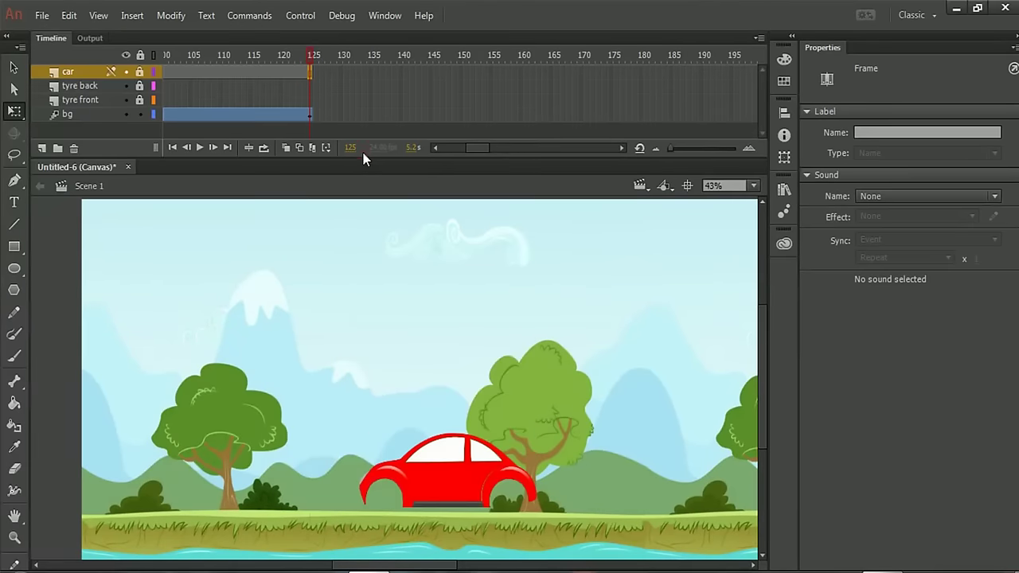
Step: Lock the bg layer and create a motion tween on the unlocked tyre back layer, converting its tyre to a symbol
{"action": "left_click_drag", "start_coordinate": [464, 148], "coordinate": [444, 153]}
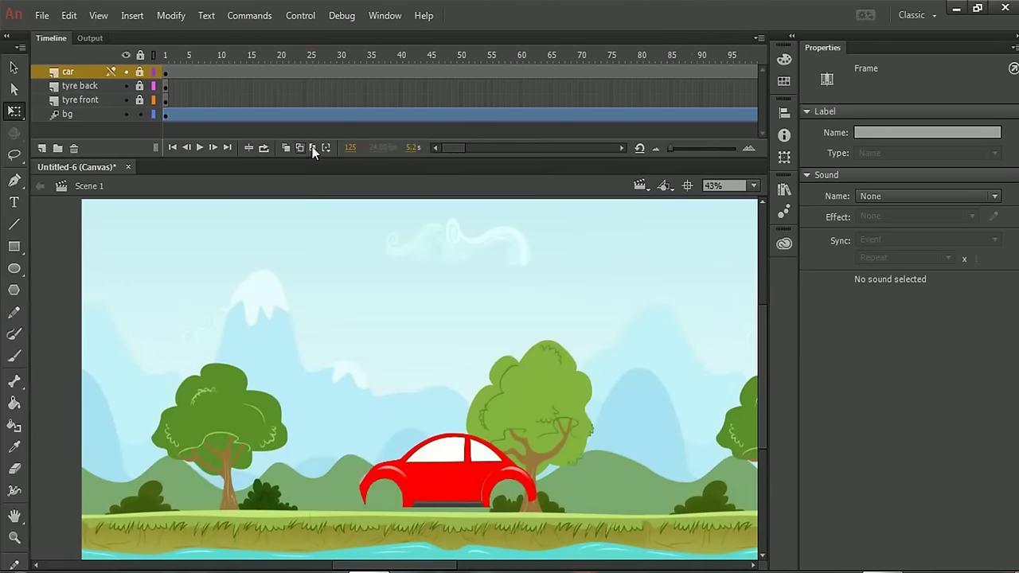
{"action": "left_click", "coordinate": [141, 114]}
{"action": "left_click", "coordinate": [140, 72]}
{"action": "left_click", "coordinate": [166, 92]}
{"action": "right_click", "coordinate": [166, 90]}
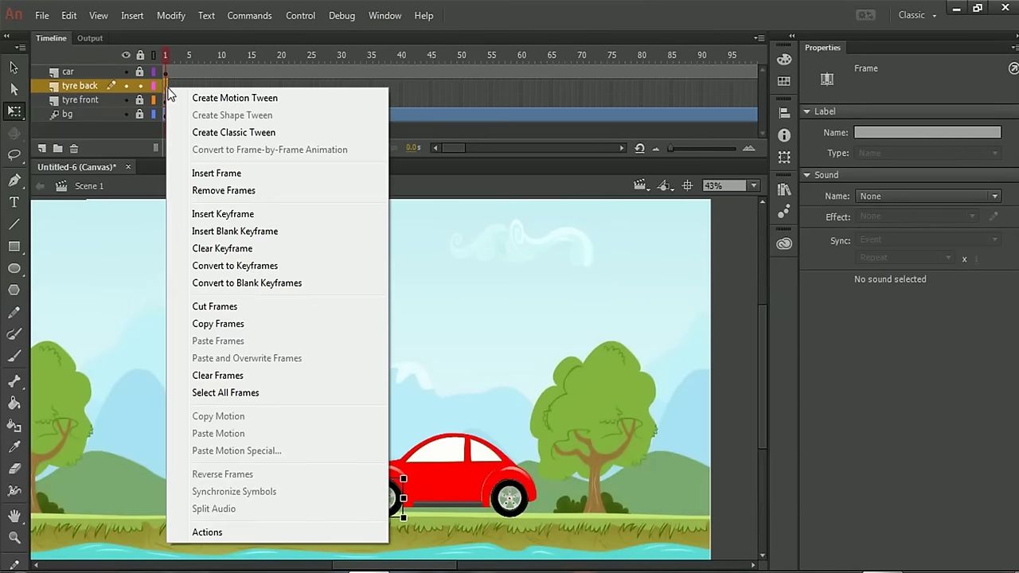
{"action": "left_click", "coordinate": [200, 100]}
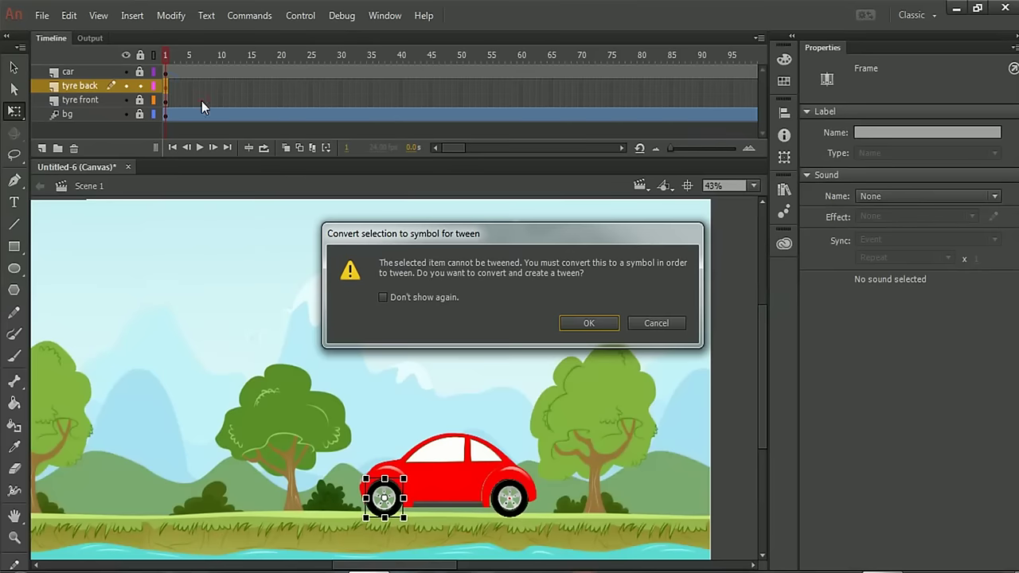
{"action": "left_click", "coordinate": [583, 324]}
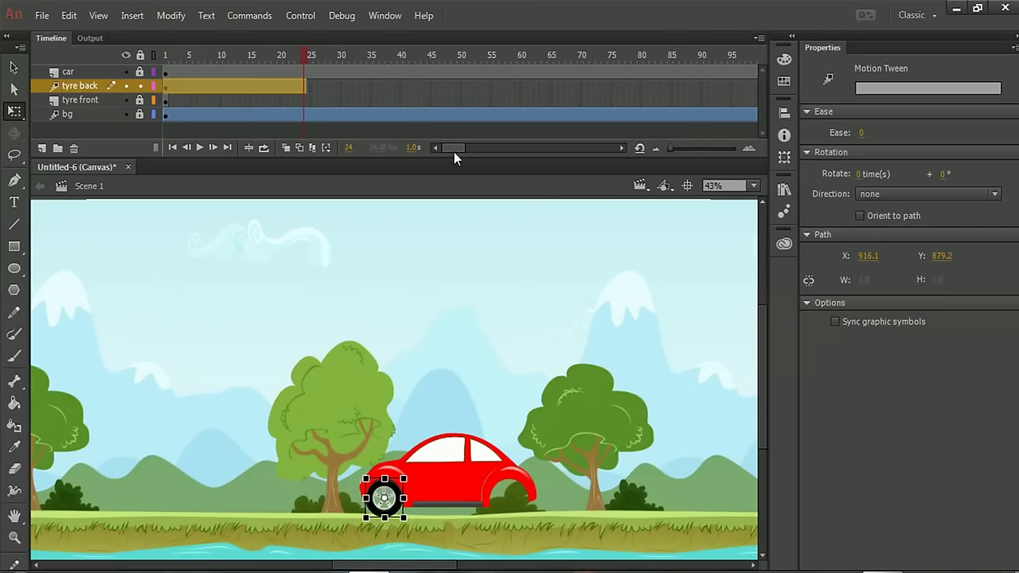
Step: Insert a Rotation keyframe at frame 125 on the tyre back layer
{"action": "left_click_drag", "start_coordinate": [454, 151], "coordinate": [470, 150]}
{"action": "left_click", "coordinate": [460, 89]}
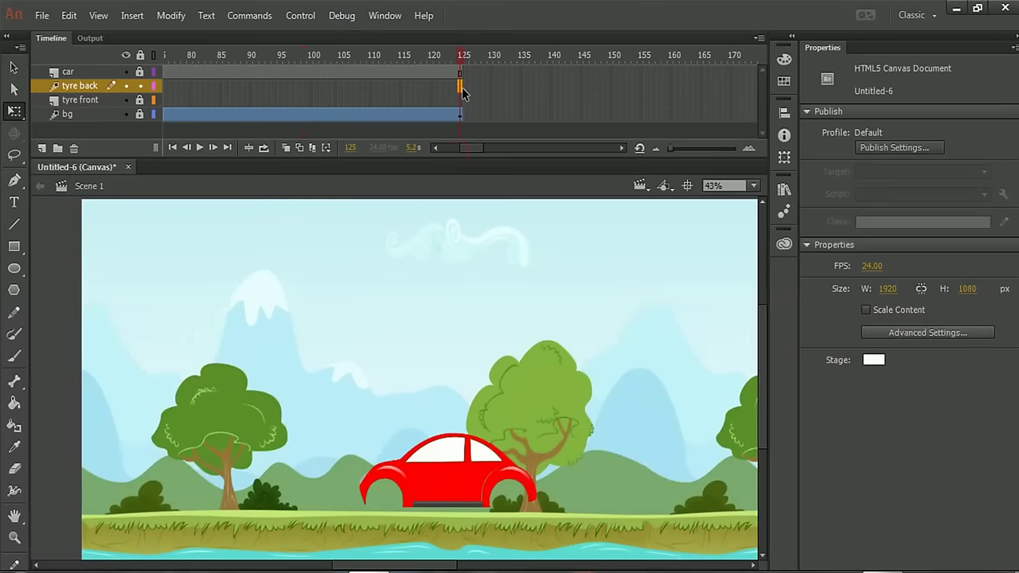
{"action": "right_click", "coordinate": [460, 90]}
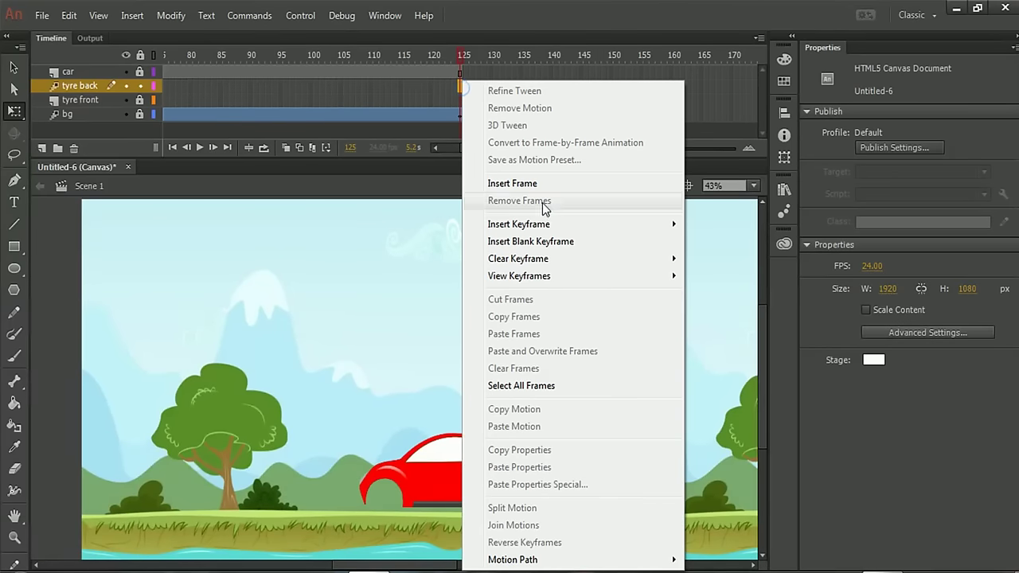
{"action": "mouse_move", "coordinate": [676, 225]}
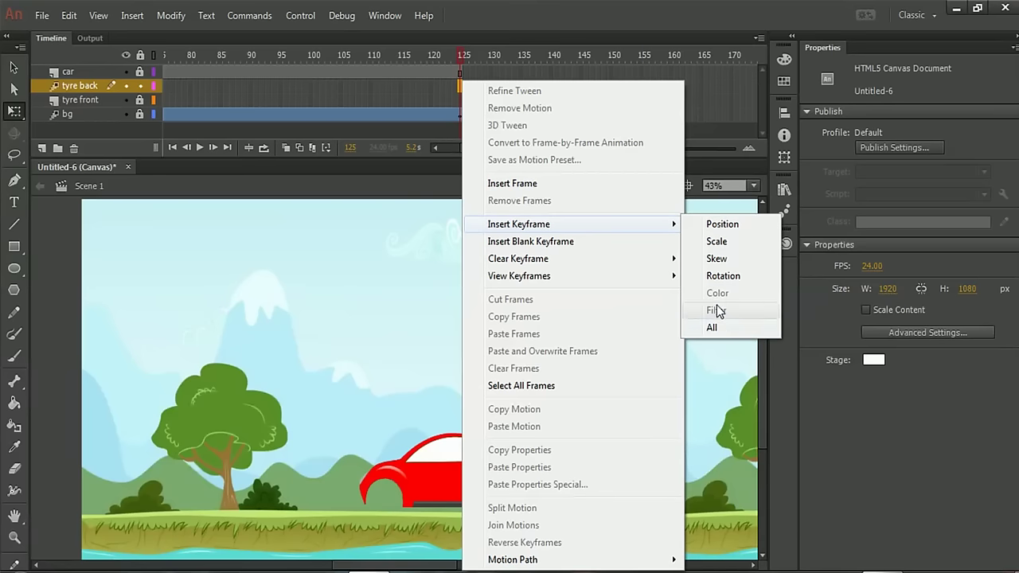
{"action": "left_click", "coordinate": [723, 277]}
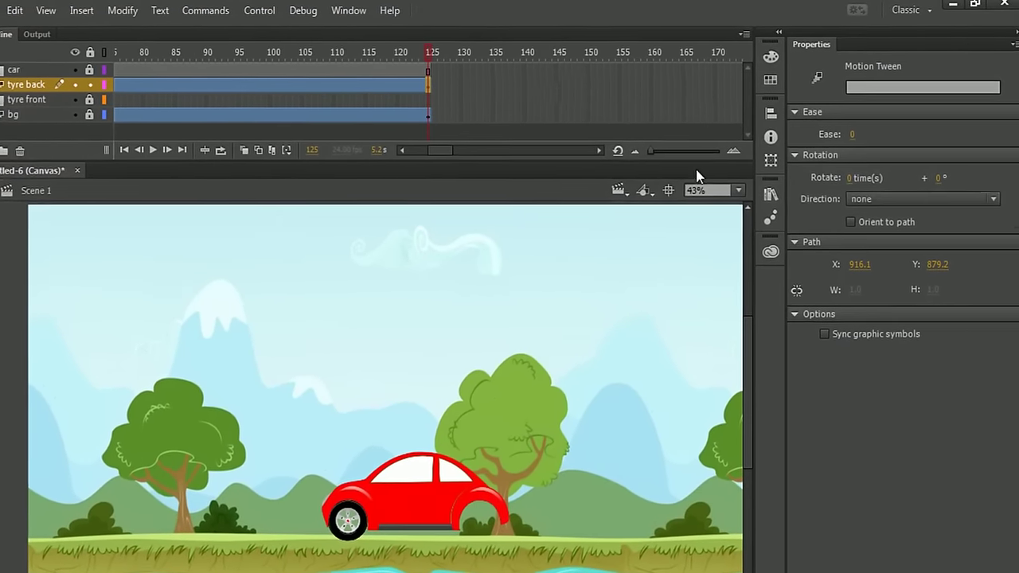
Step: Set the back tyre's tween to rotate 60 times in the CCW direction and play the animation
{"action": "left_click", "coordinate": [834, 182]}
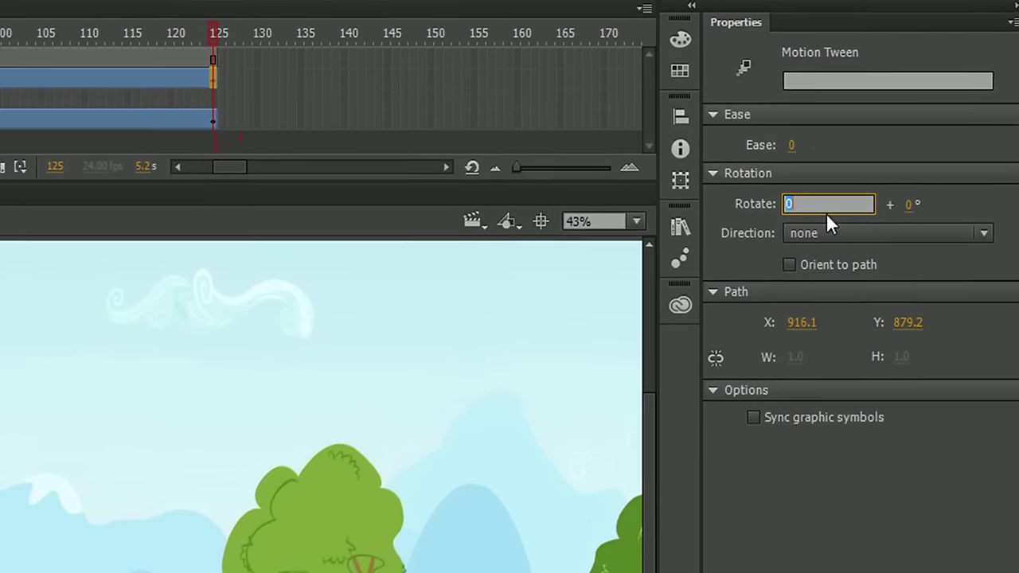
{"action": "type", "text": "60"}
{"action": "key", "text": "Return"}
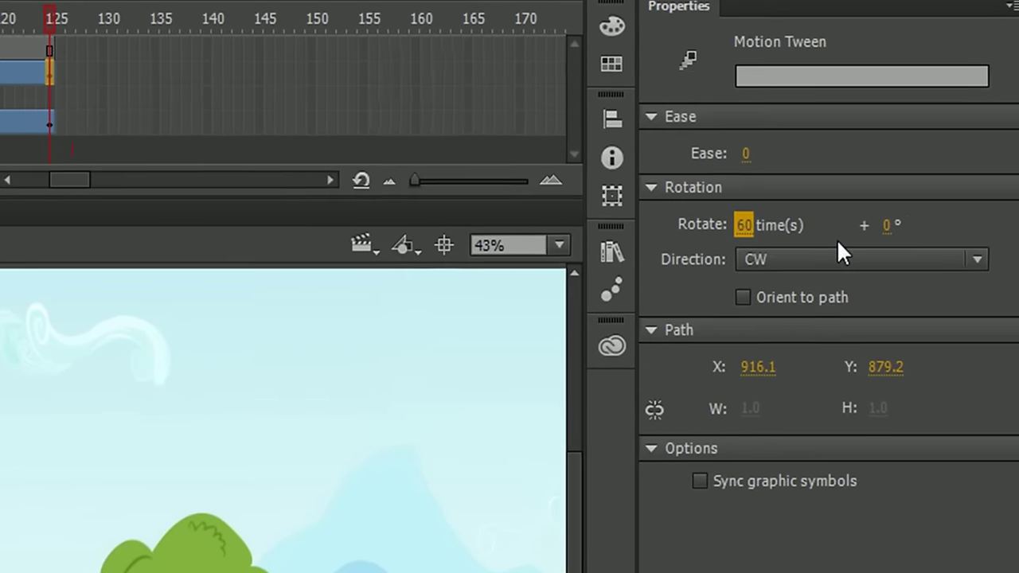
{"action": "left_click", "coordinate": [837, 243]}
{"action": "left_click", "coordinate": [799, 368]}
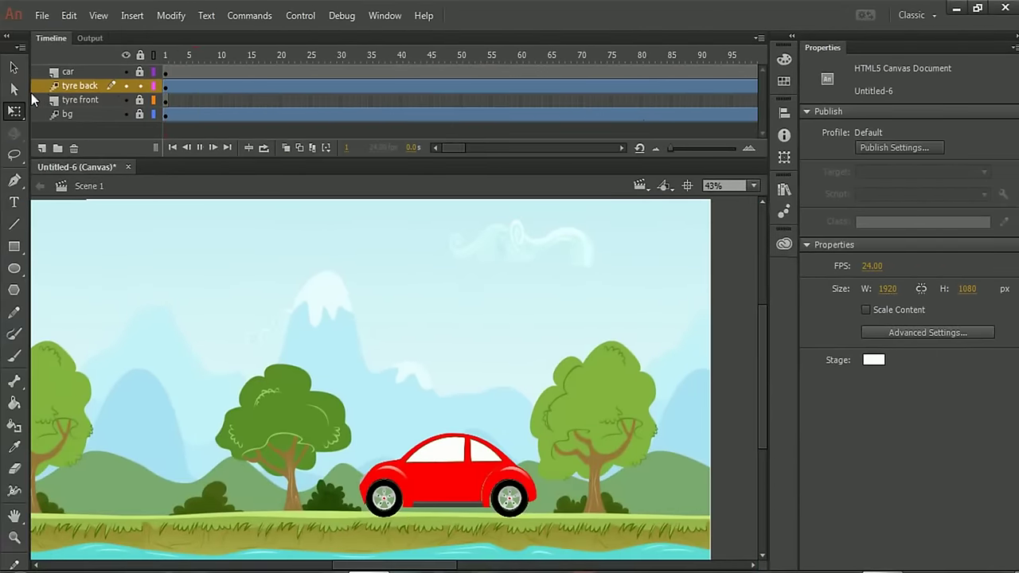
{"action": "key", "text": "Return"}
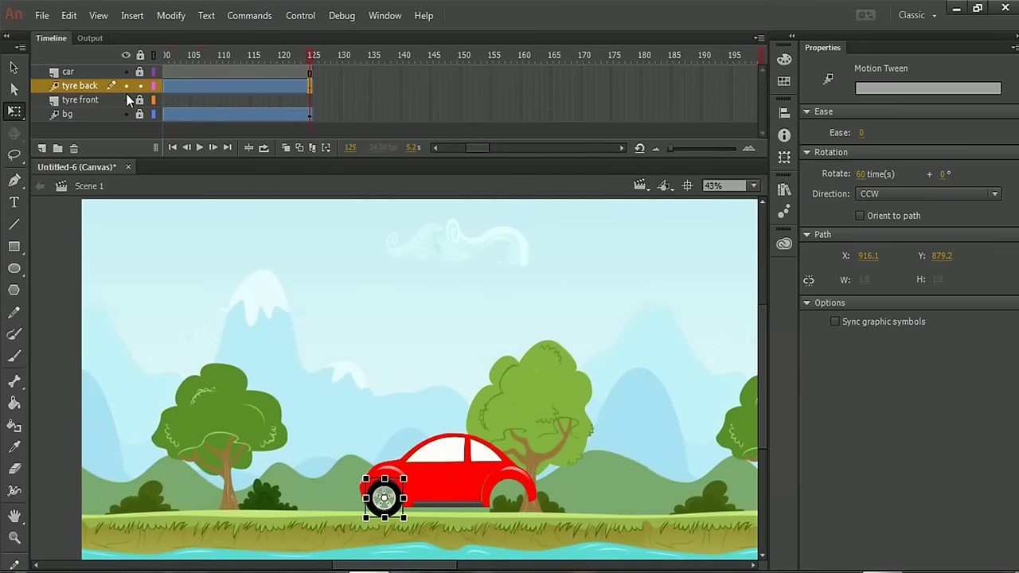
Step: Lock the tyre back layer and create a motion tween on the unlocked tyre front layer, converting its tyre to a symbol
{"action": "left_click_drag", "start_coordinate": [482, 149], "coordinate": [235, 130]}
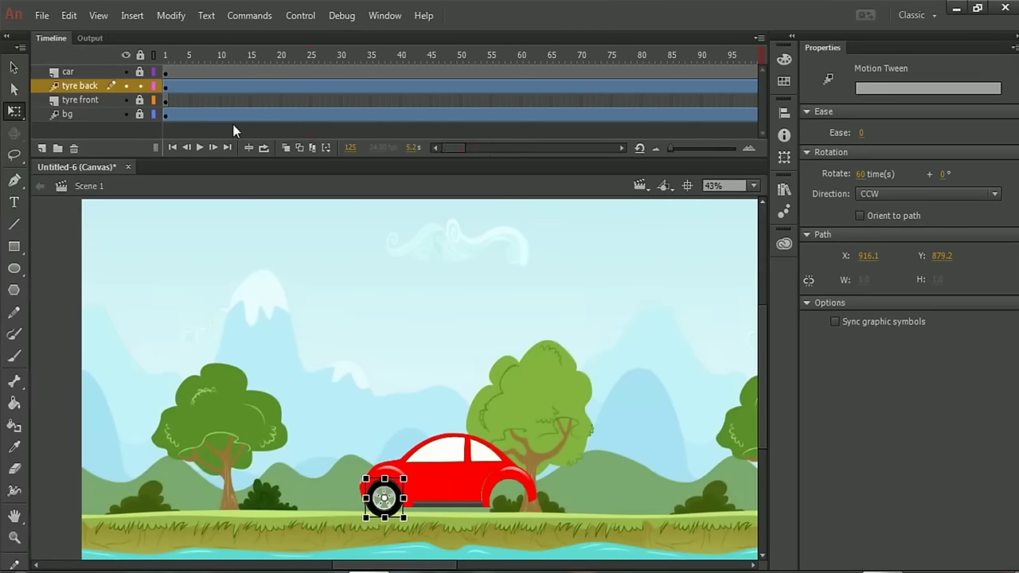
{"action": "left_click", "coordinate": [166, 101]}
{"action": "right_click", "coordinate": [168, 102]}
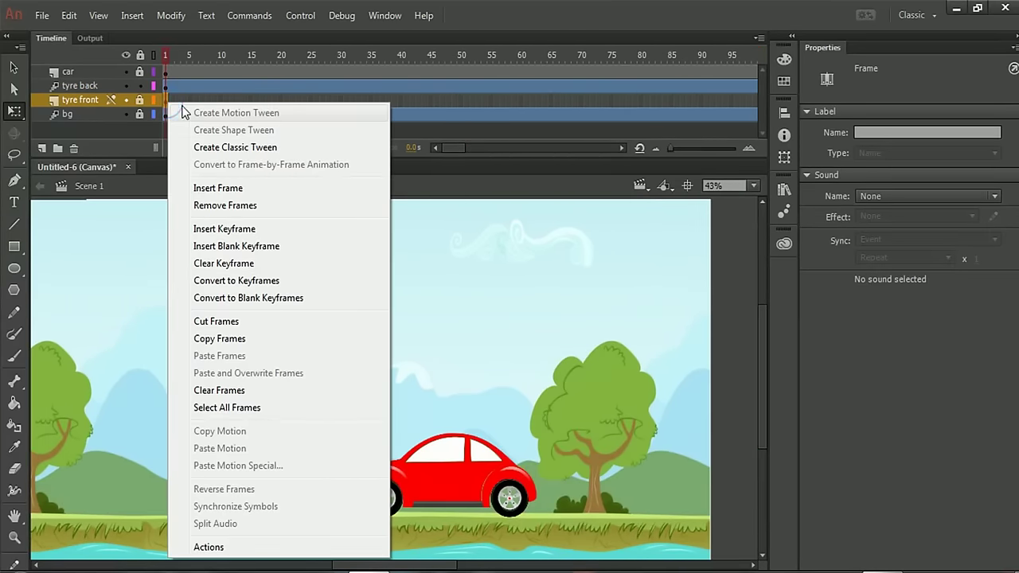
{"action": "left_click", "coordinate": [165, 101]}
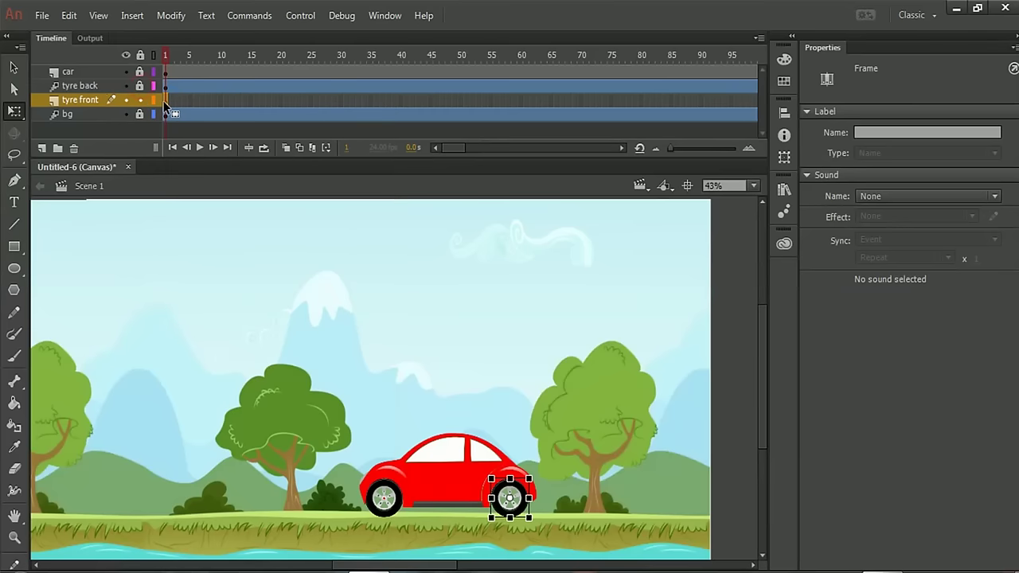
{"action": "right_click", "coordinate": [165, 103]}
{"action": "left_click", "coordinate": [175, 109]}
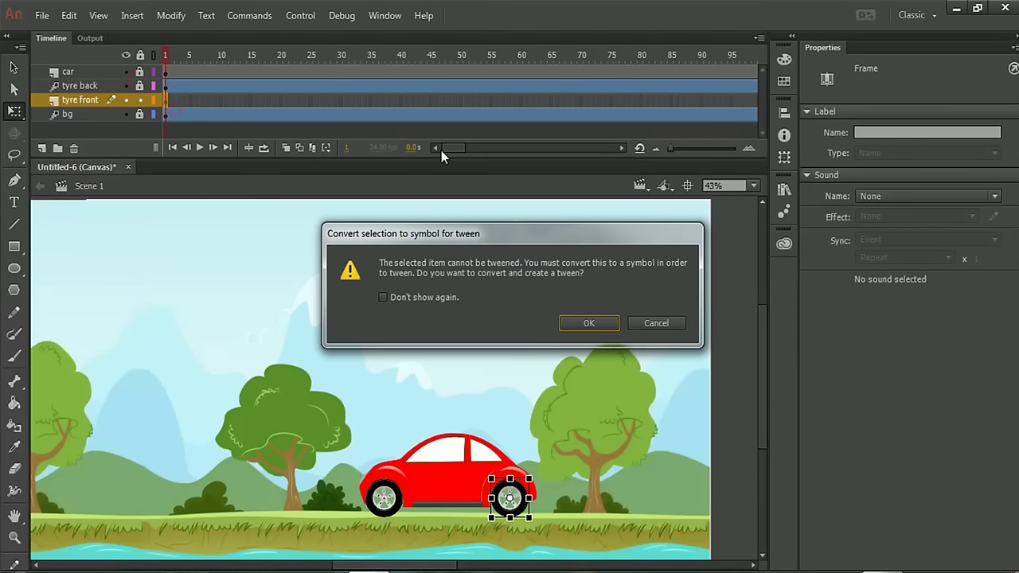
{"action": "left_click", "coordinate": [568, 327]}
Step: Insert a Rotation keyframe at frame 125 on the tyre front layer
{"action": "left_click_drag", "start_coordinate": [457, 151], "coordinate": [482, 151]}
{"action": "right_click", "coordinate": [232, 101]}
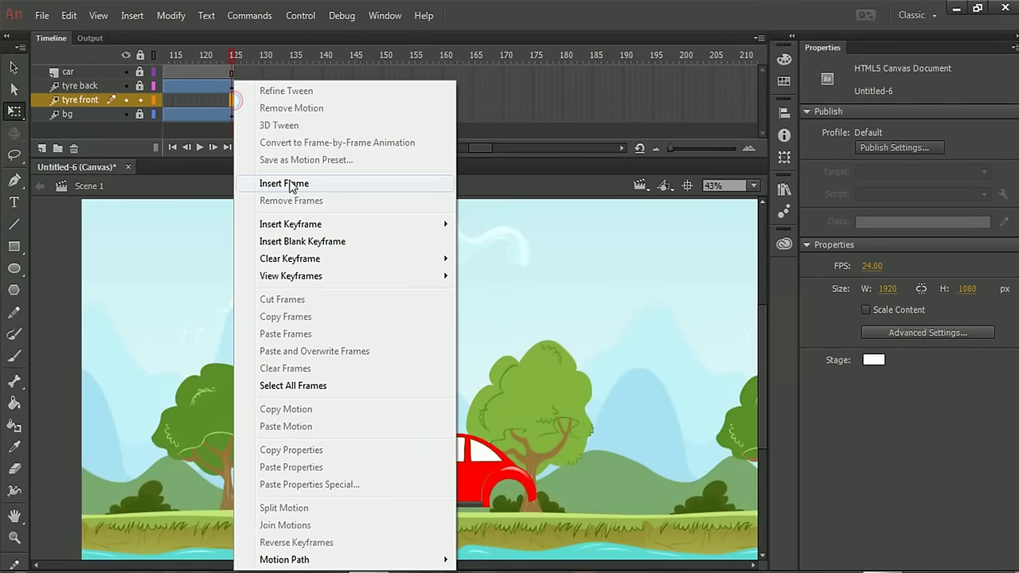
{"action": "mouse_move", "coordinate": [429, 224]}
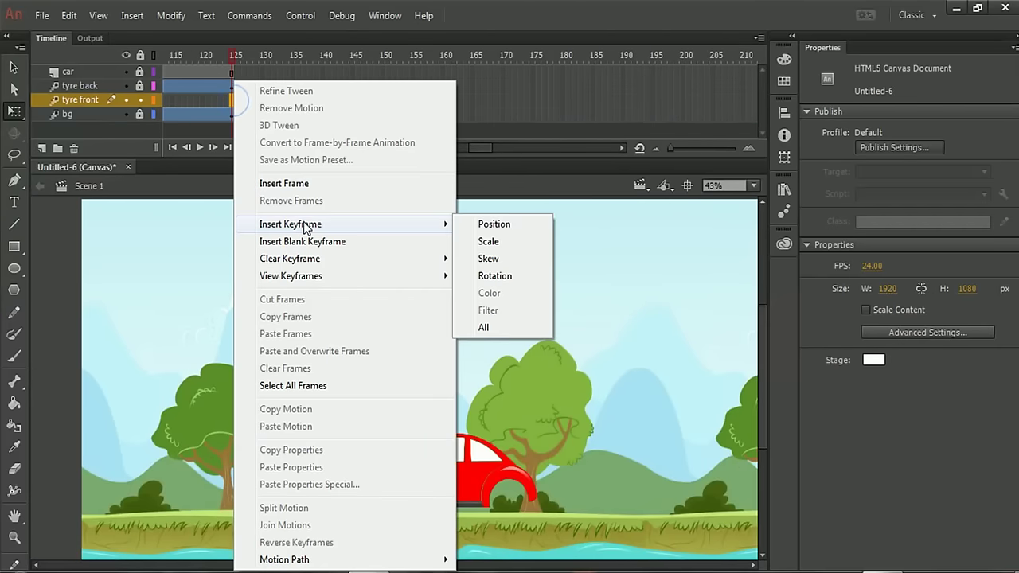
{"action": "left_click", "coordinate": [502, 276]}
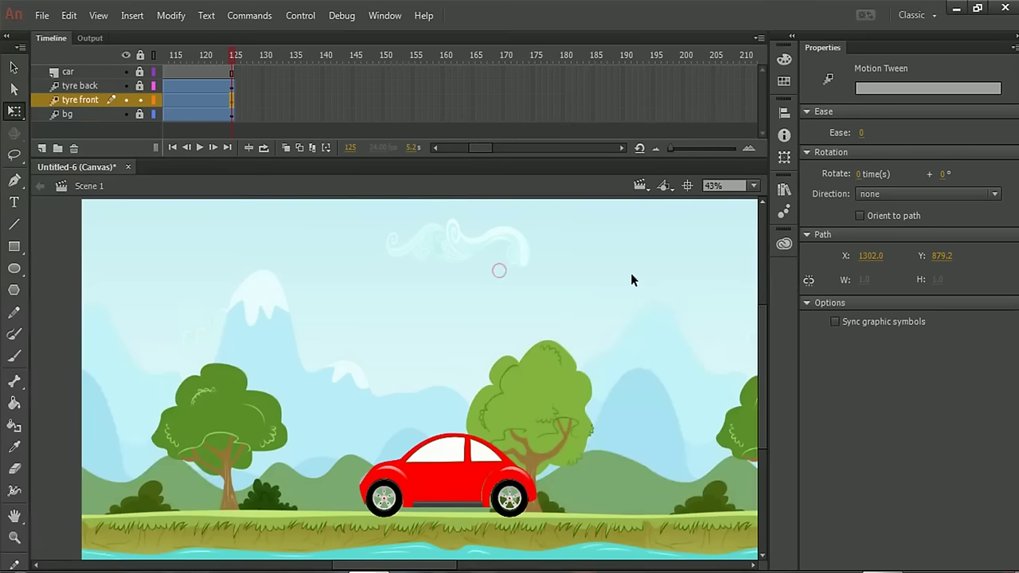
Step: Set the front tyre's tween to rotate 60 times in the CCW direction
{"action": "left_click", "coordinate": [860, 174]}
{"action": "type", "text": "60"}
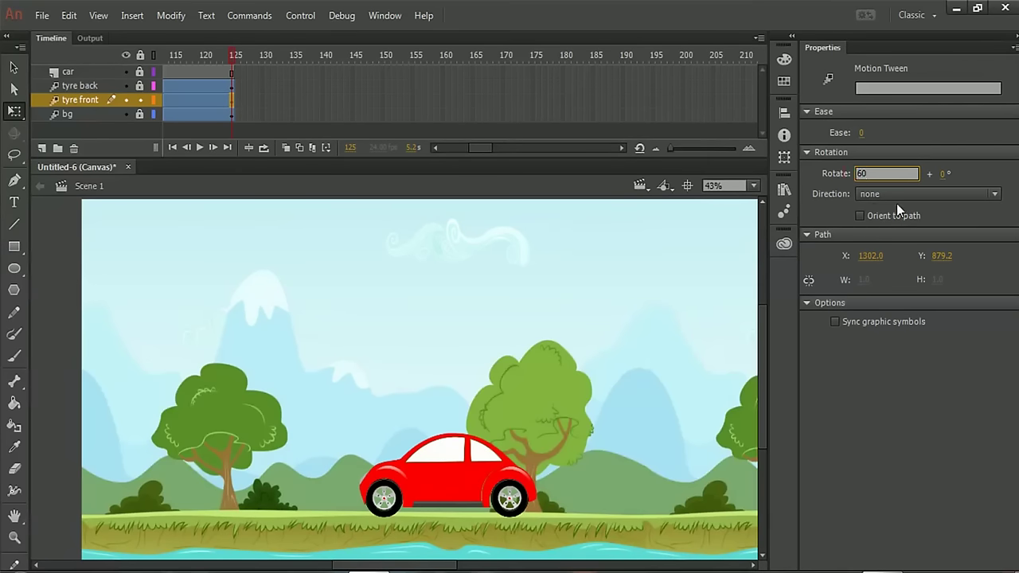
{"action": "left_click", "coordinate": [888, 193]}
{"action": "left_click", "coordinate": [892, 244]}
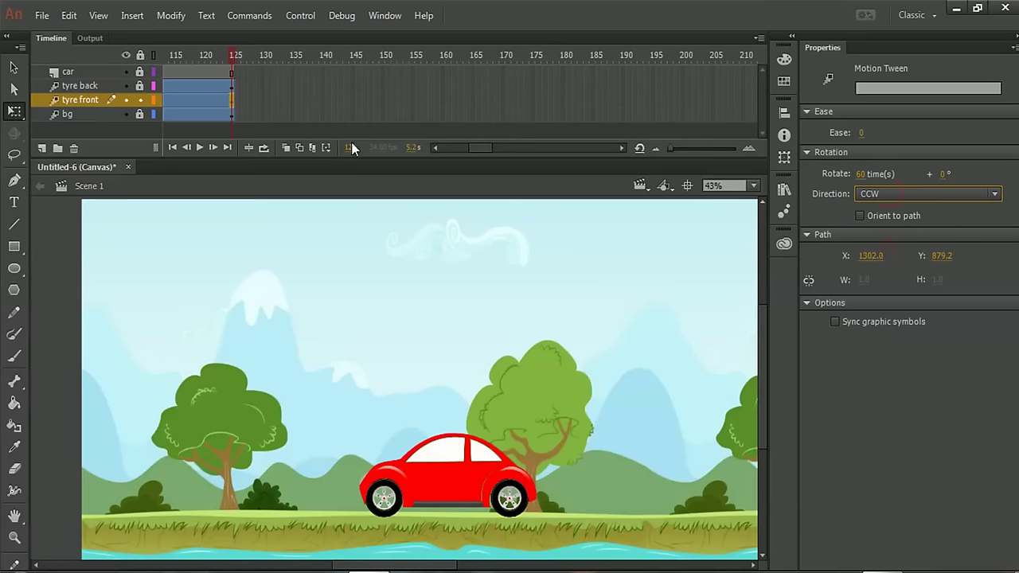
Step: Play the whole animation from frame 1 to check both tyres' rotation against the moving background
{"action": "left_click_drag", "start_coordinate": [482, 152], "coordinate": [456, 152]}
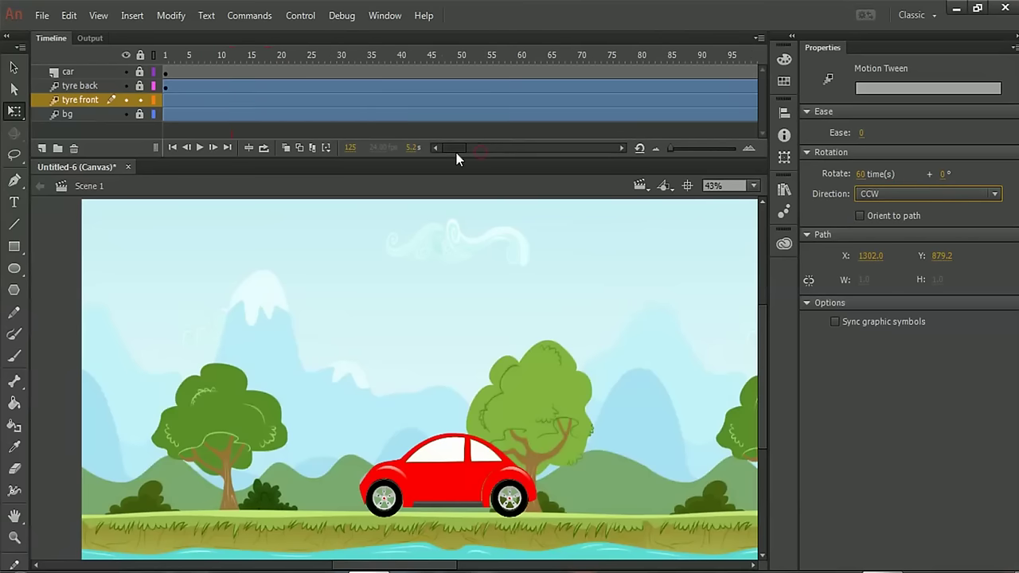
{"action": "left_click", "coordinate": [166, 54]}
{"action": "key", "text": "Return"}
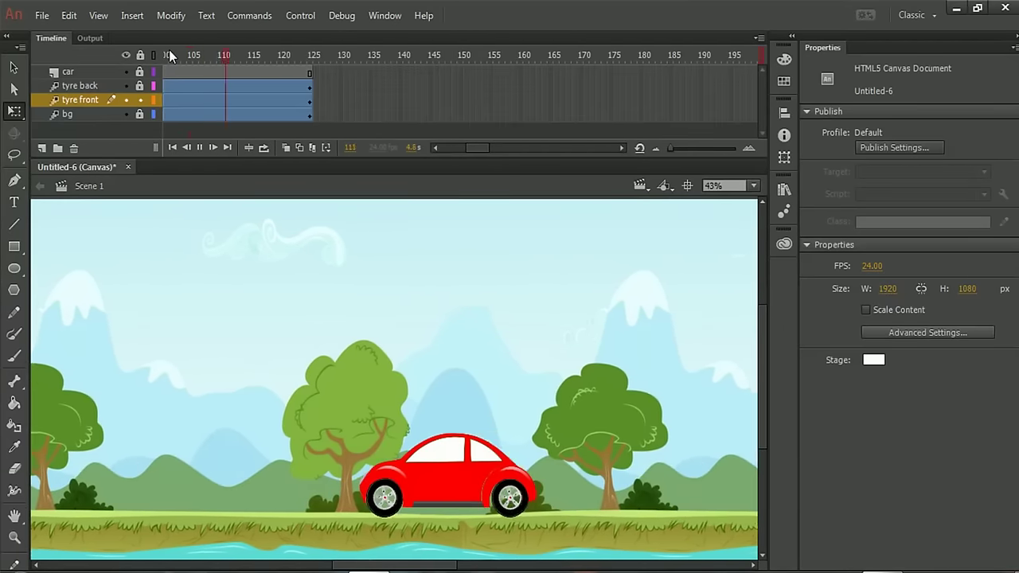
Step: Start a video export and set its destination to a QuickTime movie named red car in the desktop's car folder
{"action": "left_click", "coordinate": [42, 16]}
{"action": "mouse_move", "coordinate": [145, 287]}
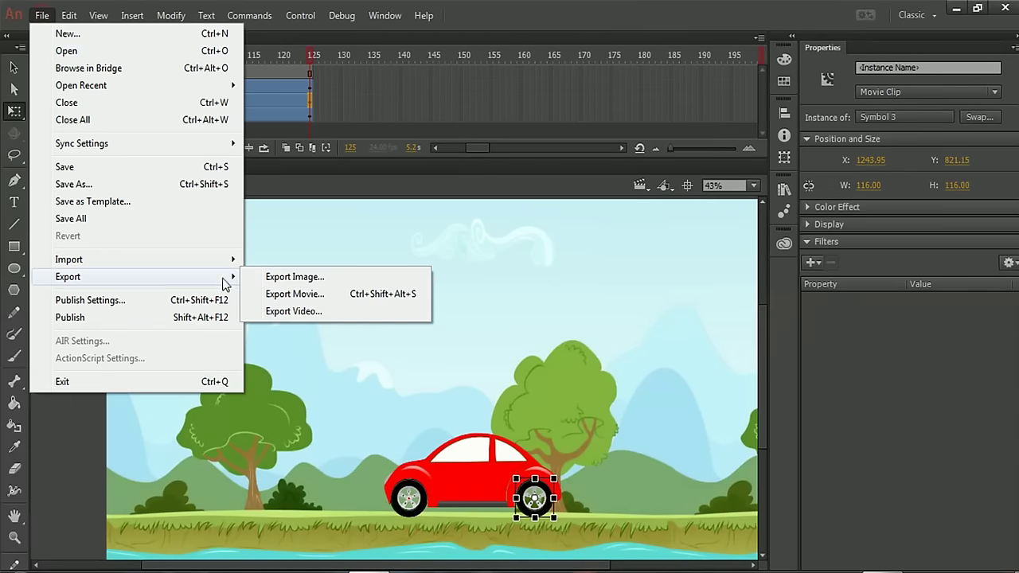
{"action": "left_click", "coordinate": [309, 312]}
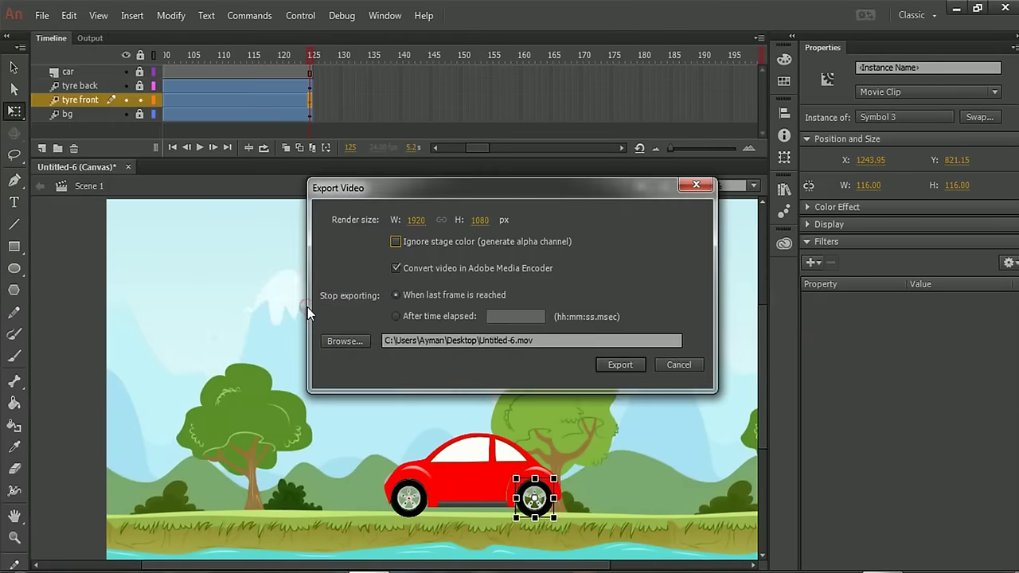
{"action": "left_click", "coordinate": [364, 341]}
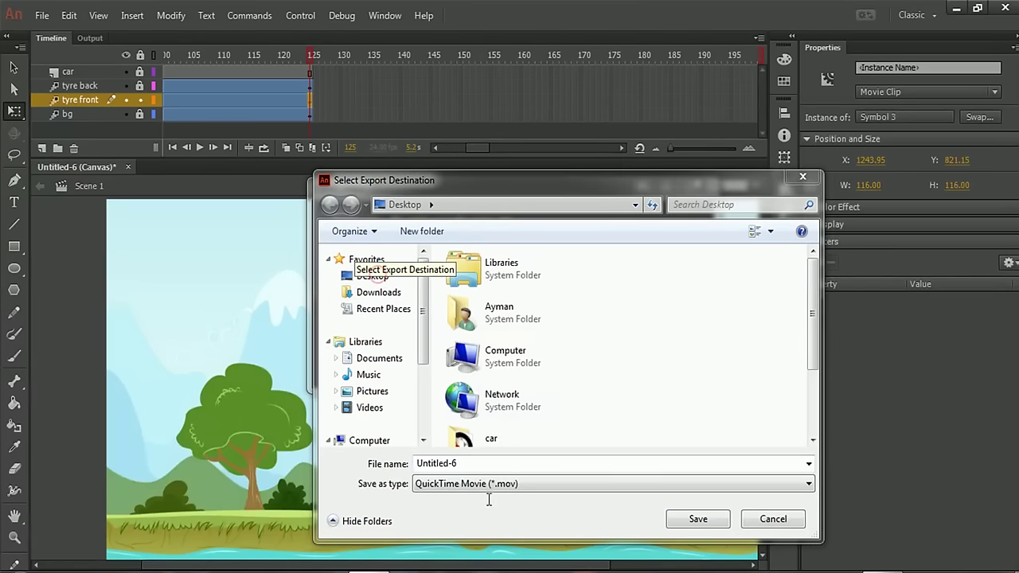
{"action": "double_click", "coordinate": [454, 429]}
{"action": "type", "text": "red car"}
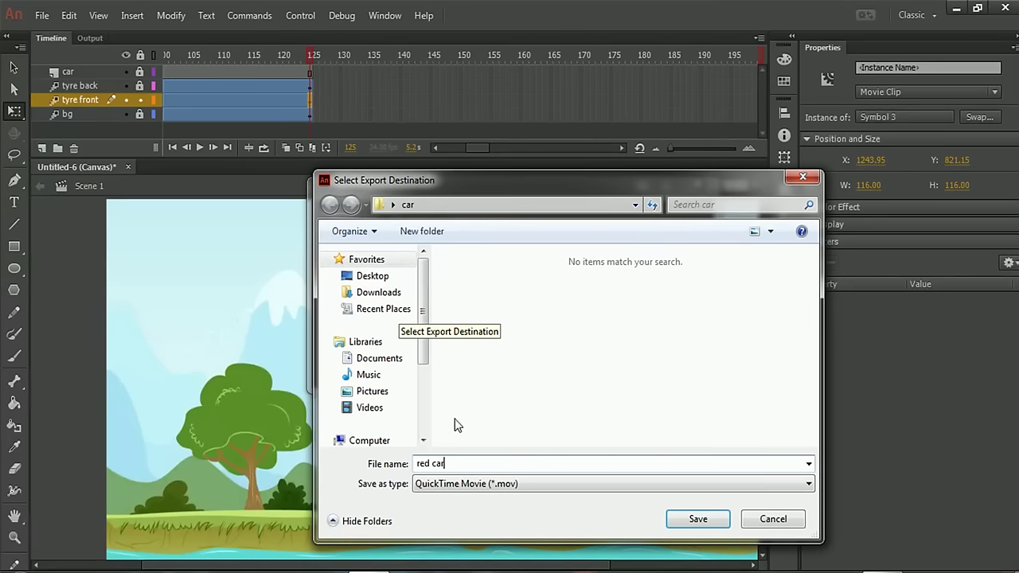
{"action": "left_click", "coordinate": [705, 528]}
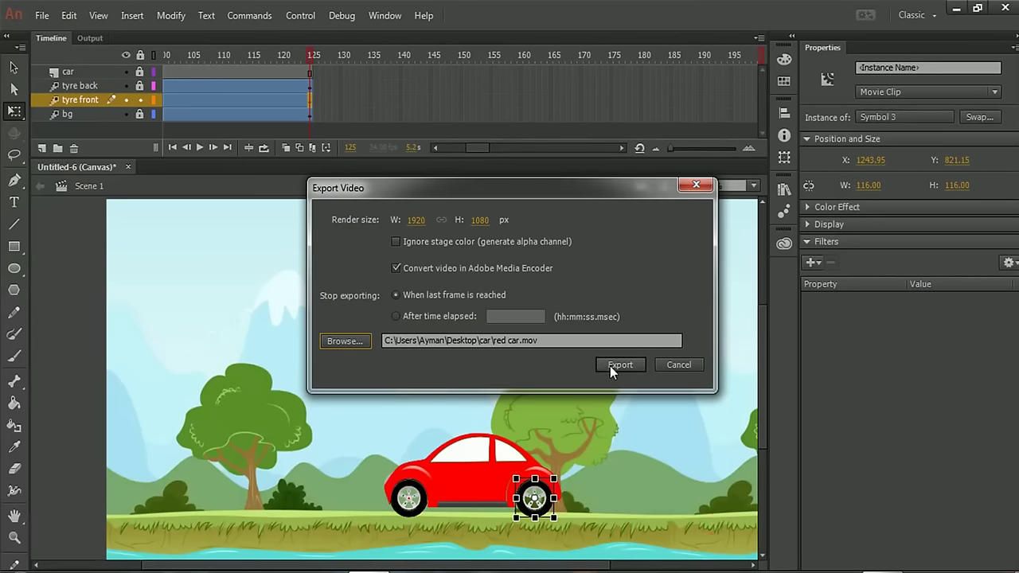
Step: Export the 1920 x 1080 video up to the last frame and dismiss the Adobe Media Encoder notice
{"action": "left_click", "coordinate": [613, 367]}
{"action": "left_click", "coordinate": [652, 323]}
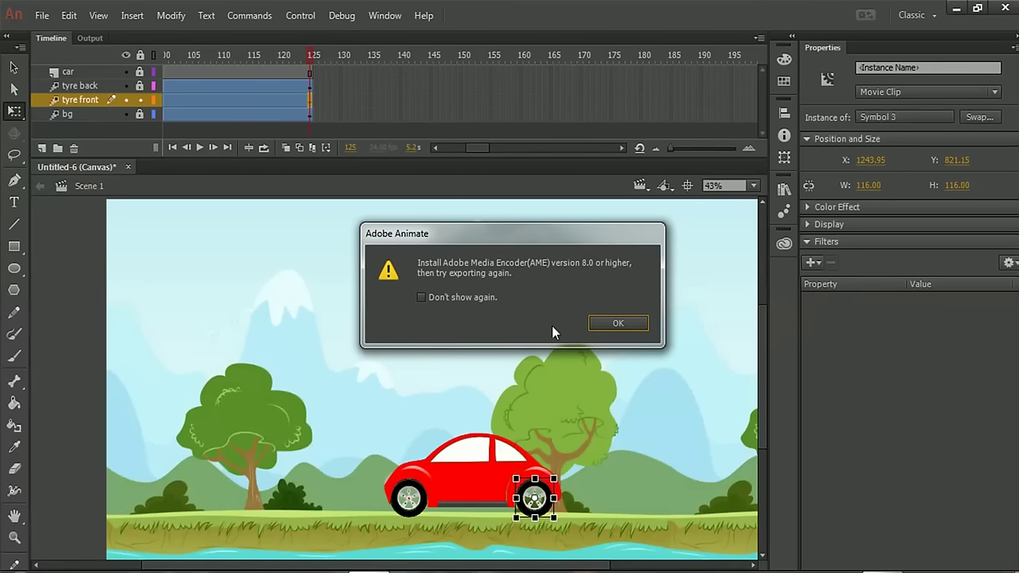
{"action": "left_click", "coordinate": [599, 324]}
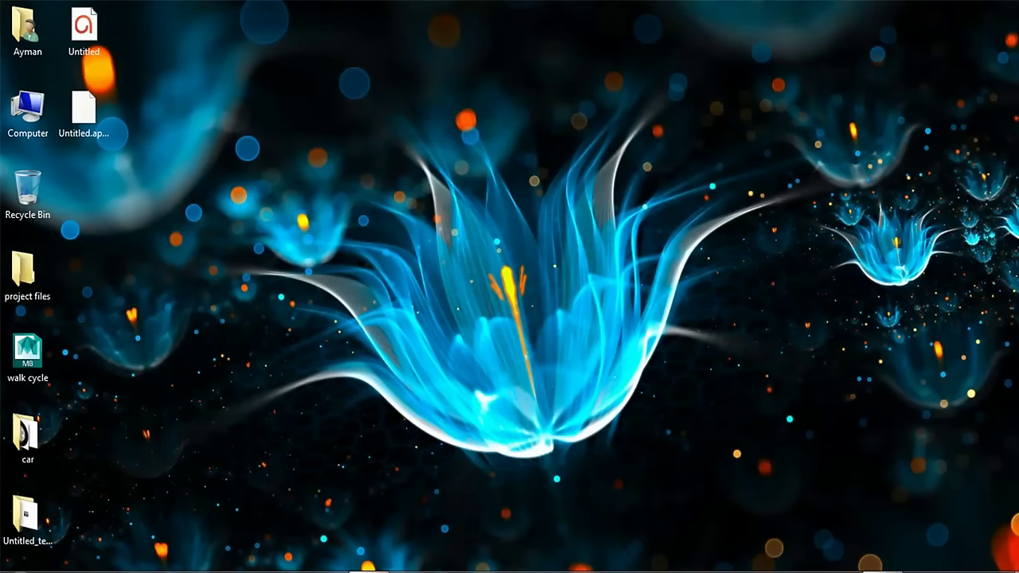
Step: Open the car folder on the desktop and play the red car movie full screen in KMPlayer
{"action": "double_click", "coordinate": [31, 424]}
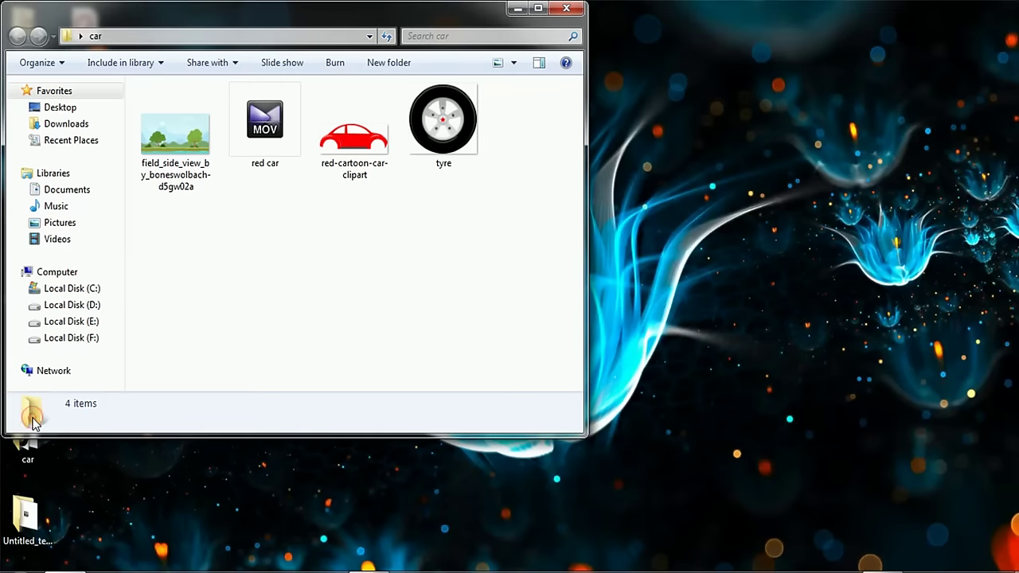
{"action": "left_click", "coordinate": [267, 145]}
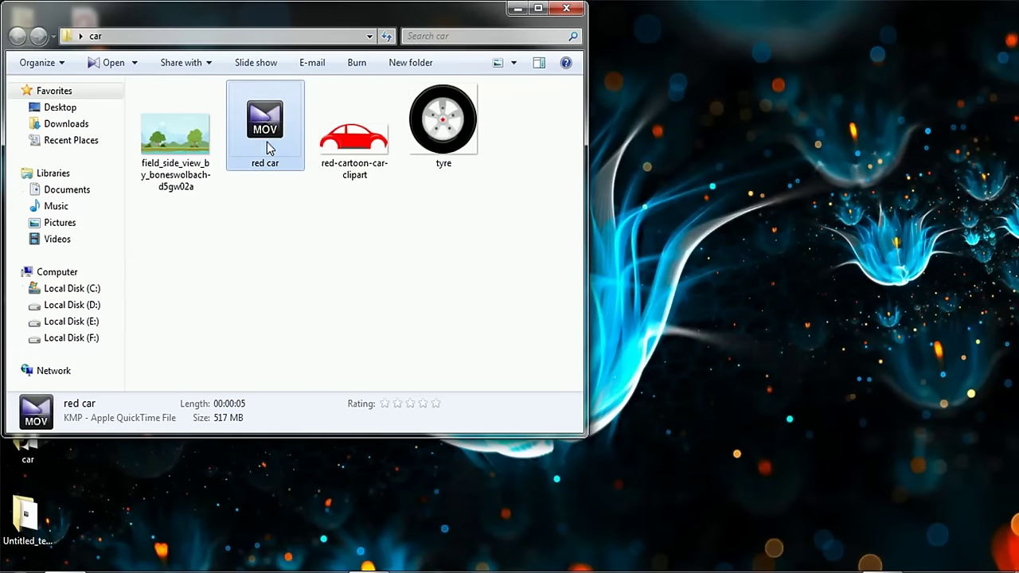
{"action": "double_click", "coordinate": [267, 147]}
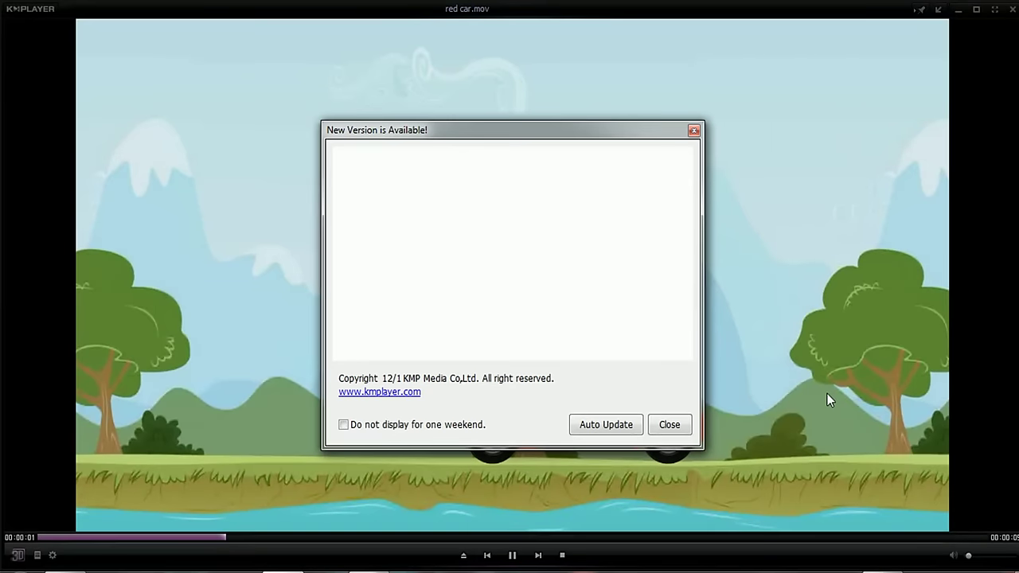
{"action": "double_click", "coordinate": [827, 394]}
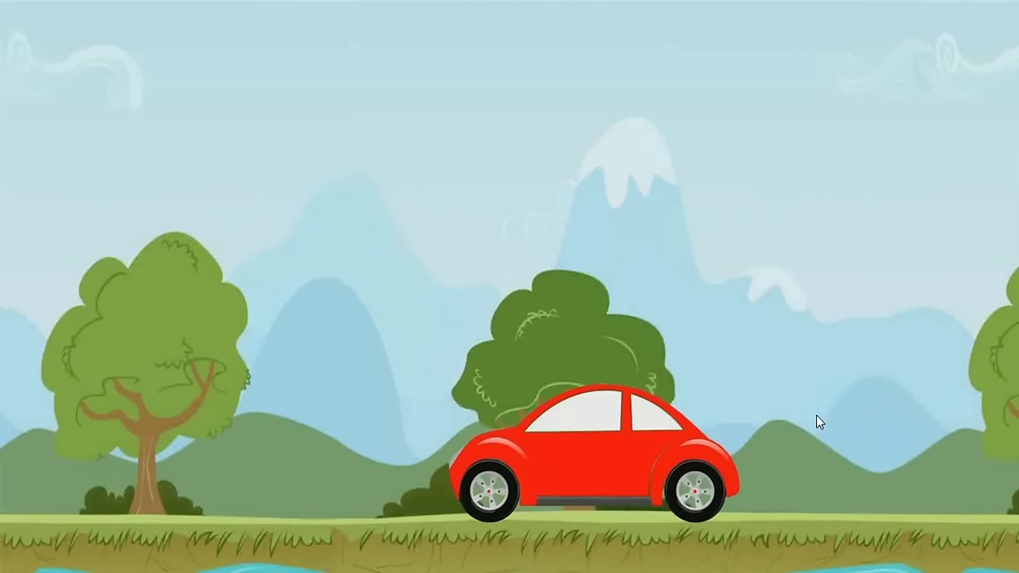